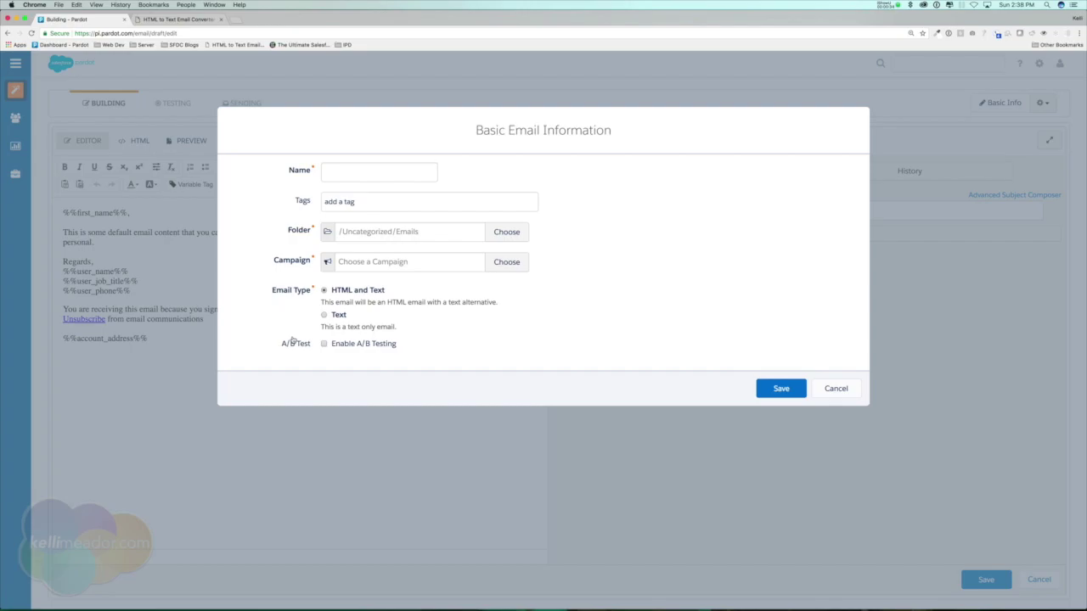
- Name the email August Monthly Newsletter and assign it to the Emails campaign
click(371, 165)
text(A)
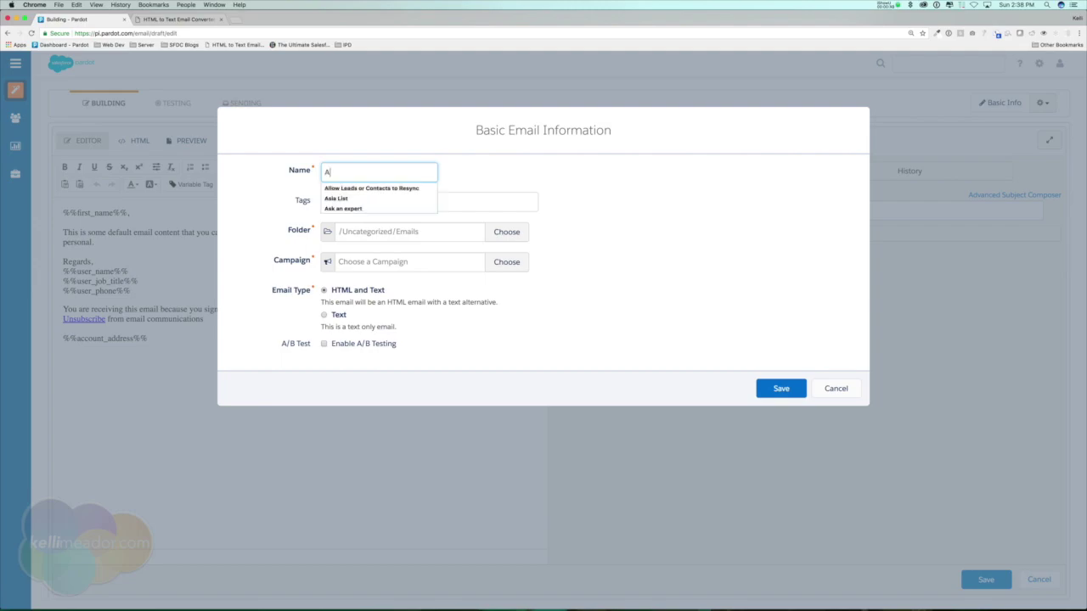
text(ugust Monthl)
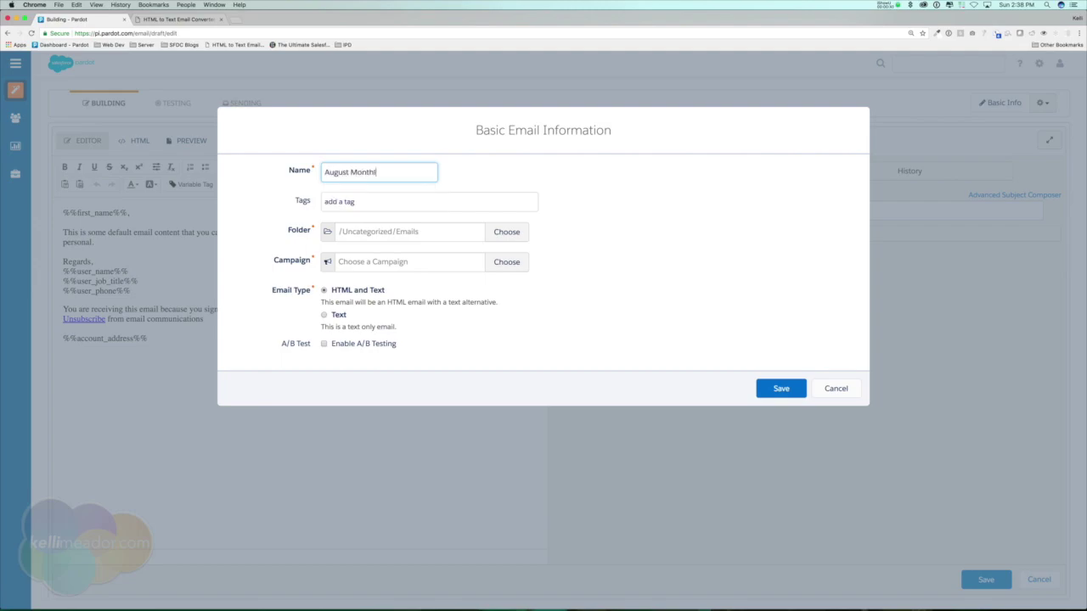
text(y Newsletter)
click(521, 262)
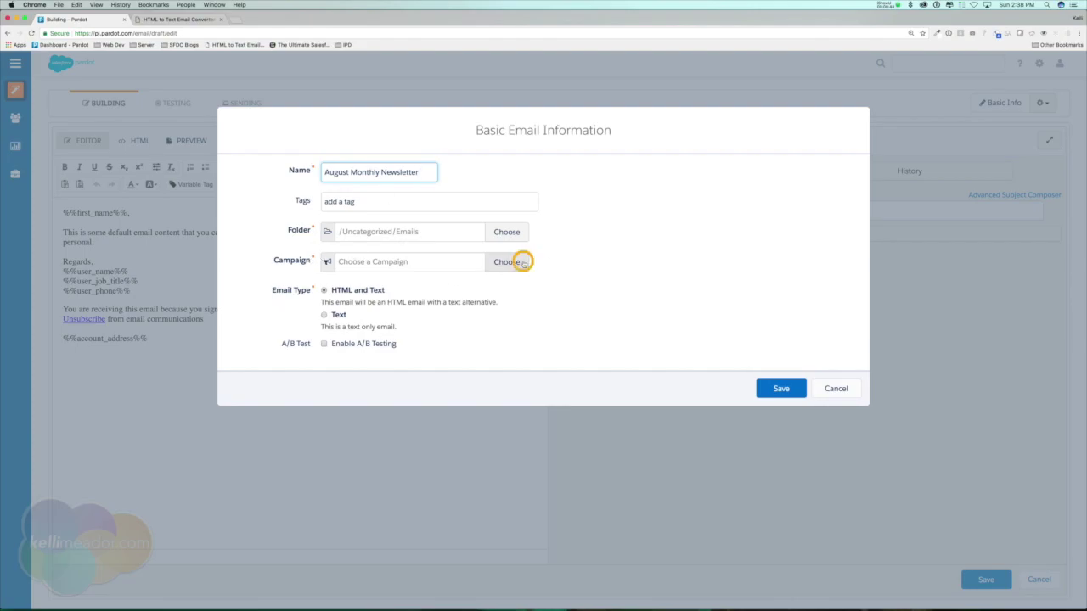
click(388, 334)
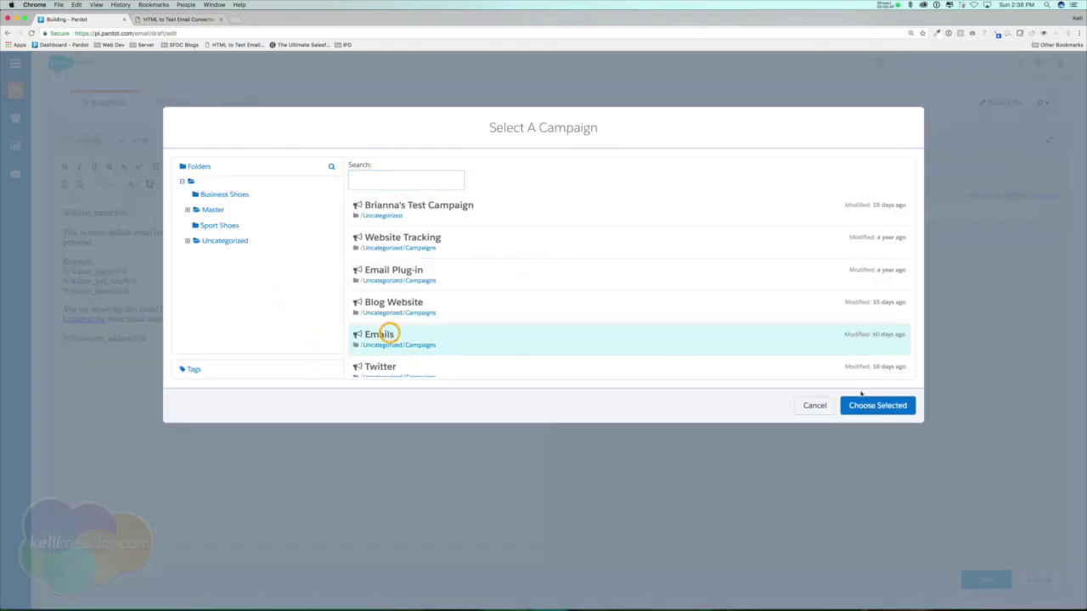
click(856, 405)
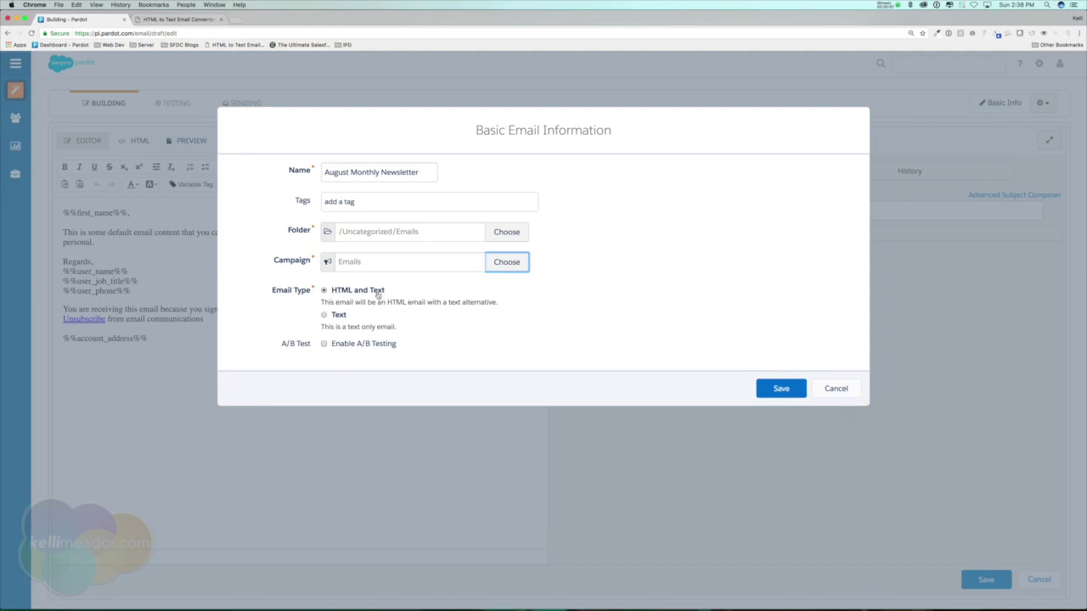
- Save the basic email information and apply the DEMO Monthly Newsletter template
click(784, 388)
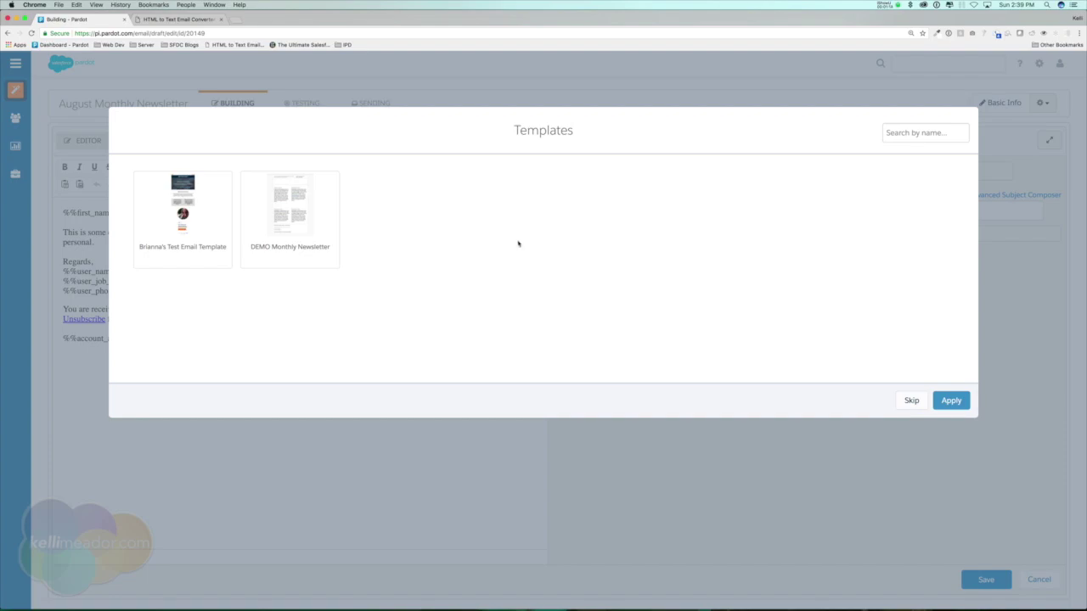
click(287, 219)
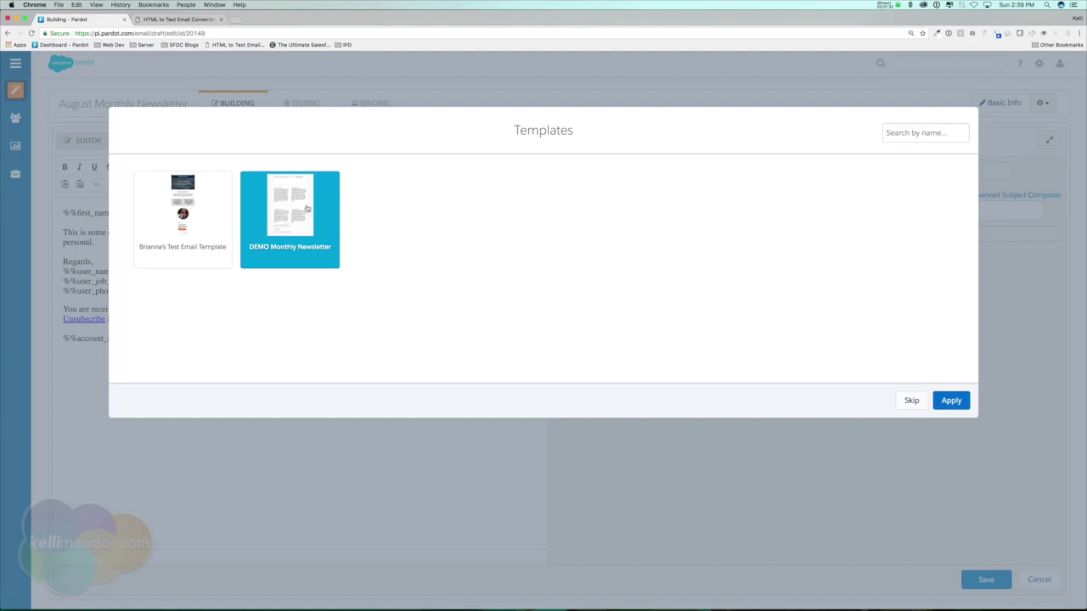
click(952, 403)
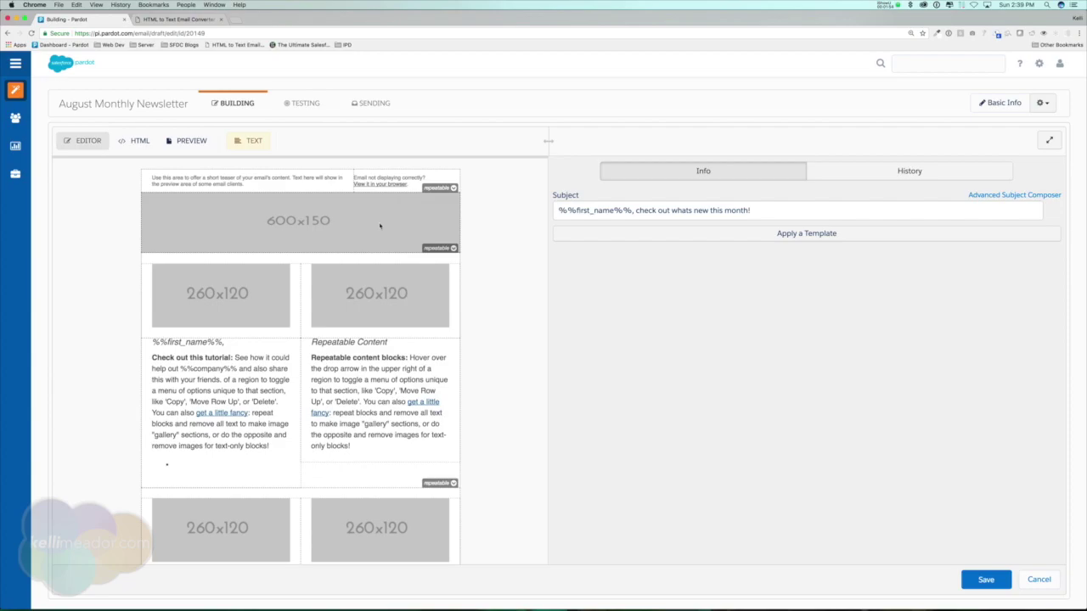
- Review the content and style settings of the first image and text blocks, plus the email's HTML and plain-text versions
click(244, 295)
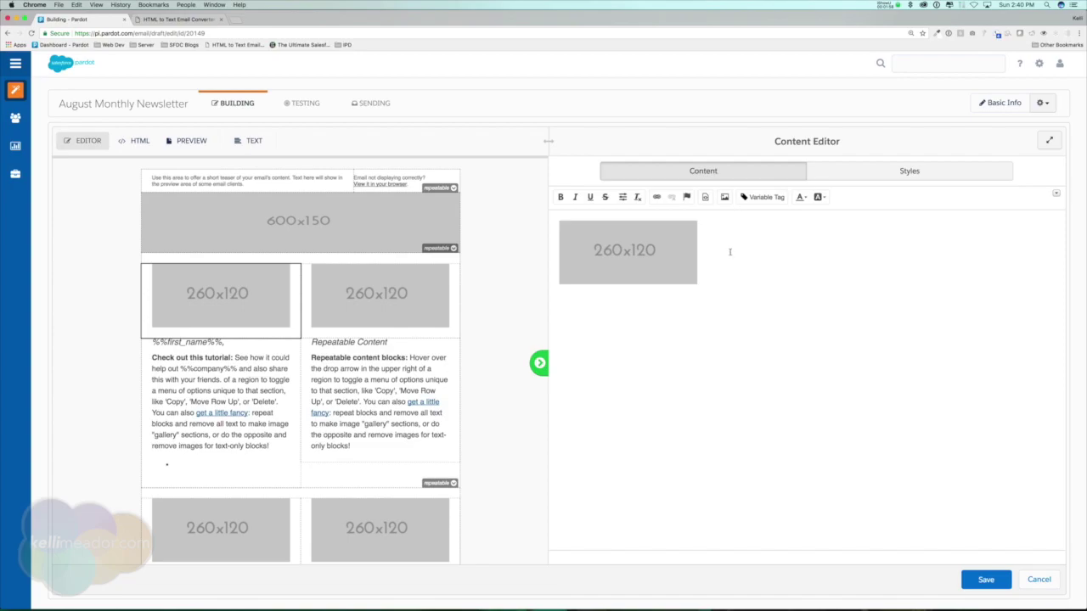
click(907, 172)
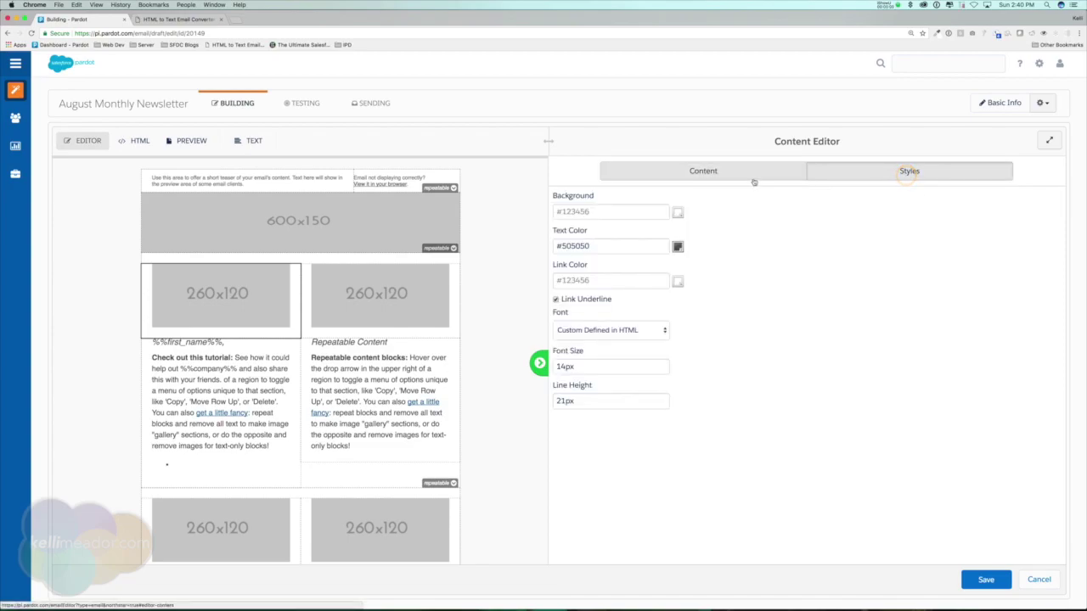
click(140, 140)
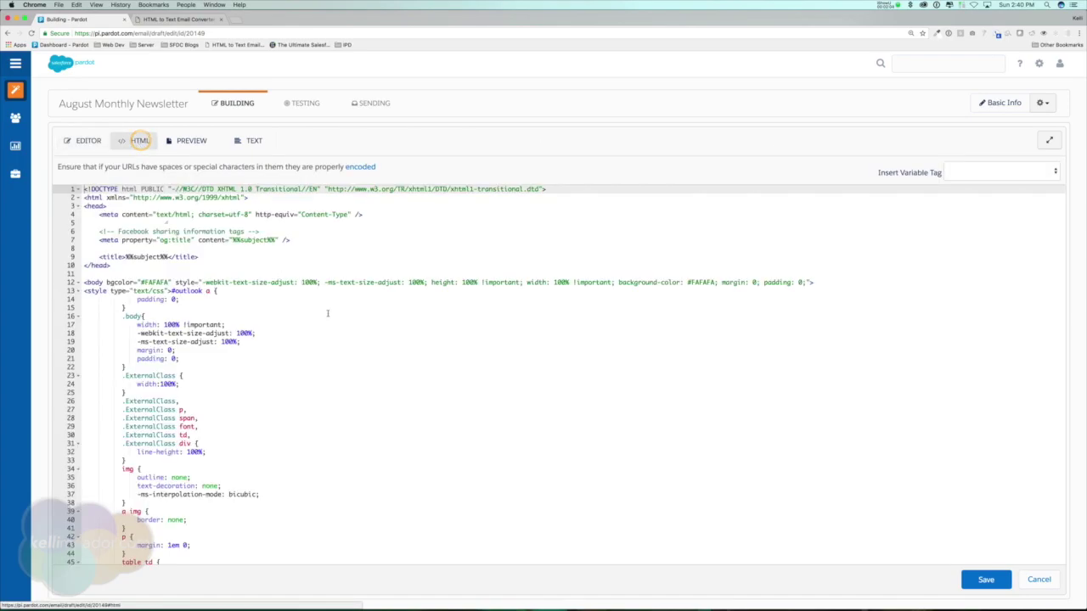
click(188, 144)
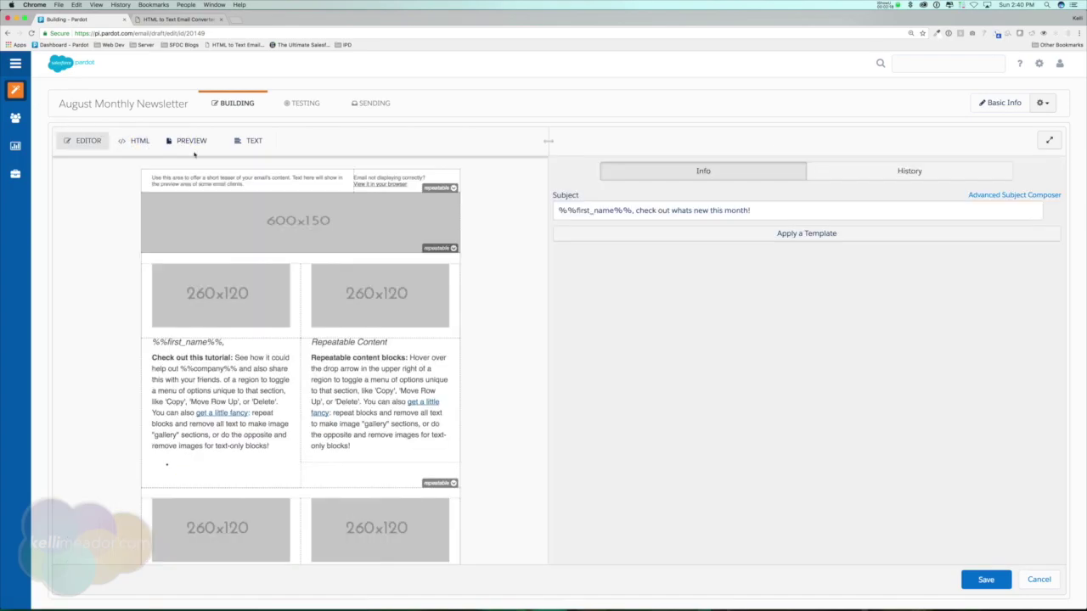
click(255, 141)
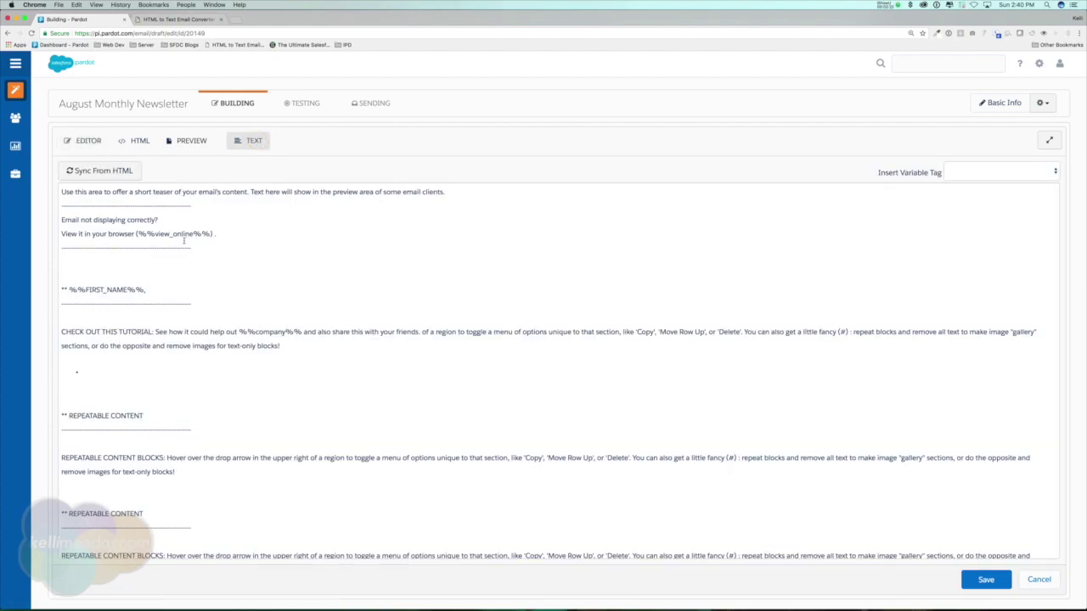
click(78, 142)
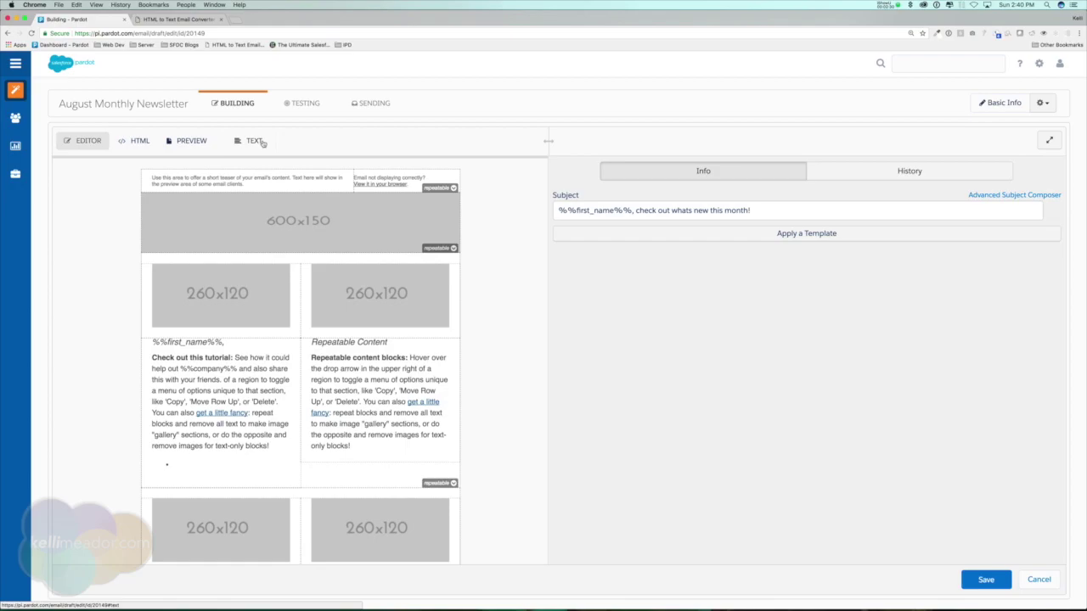
click(255, 396)
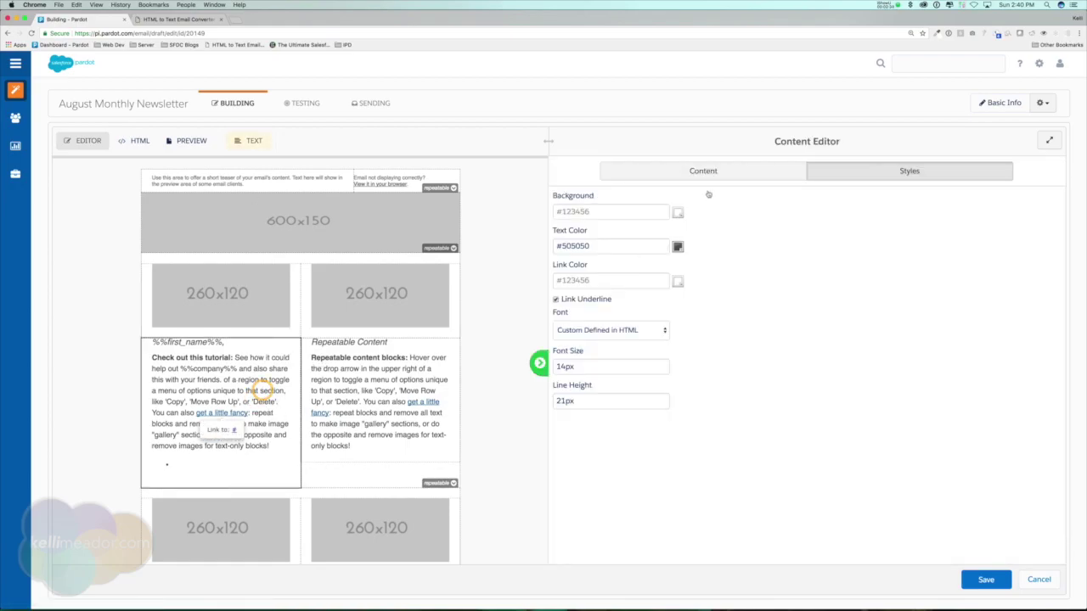
click(703, 172)
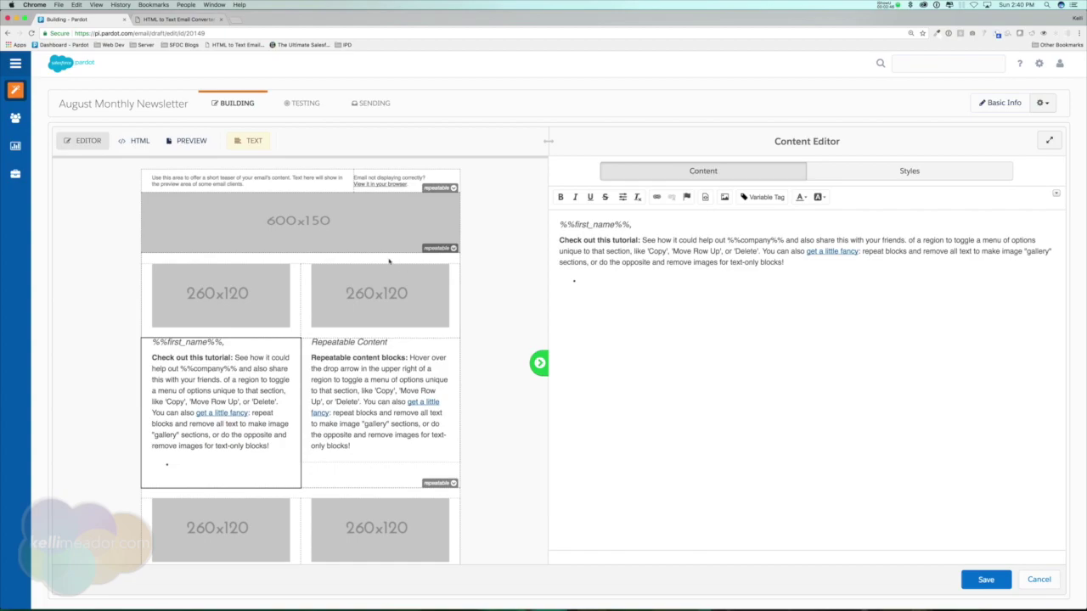
- Look over MailChimp's HTML to Text Email Converter, return to Pardot and view the newsletter's testing options
click(177, 19)
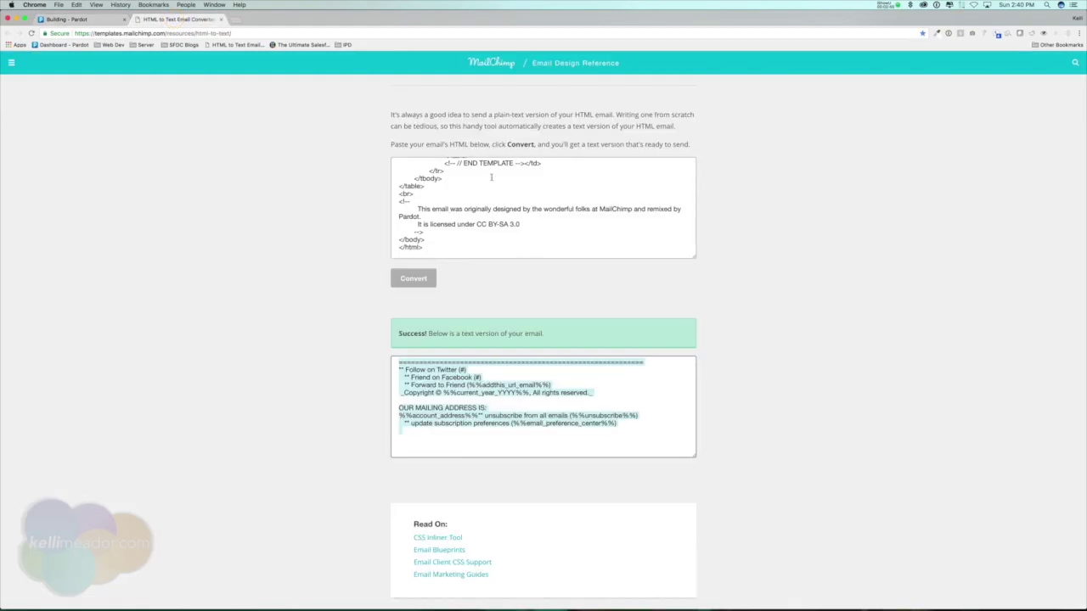
scroll(505, 242, up, 5)
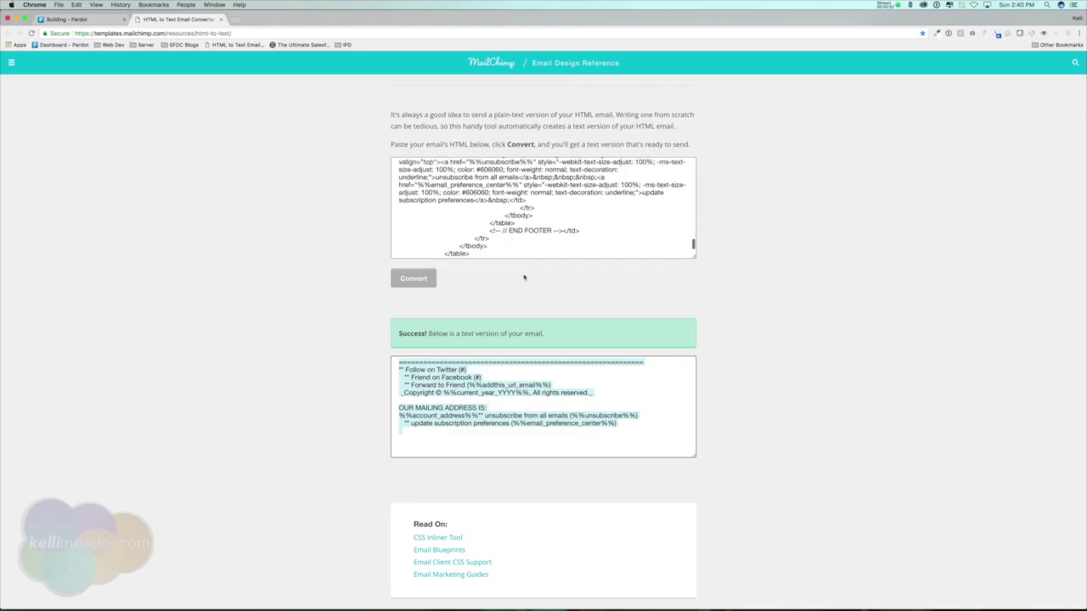
click(72, 18)
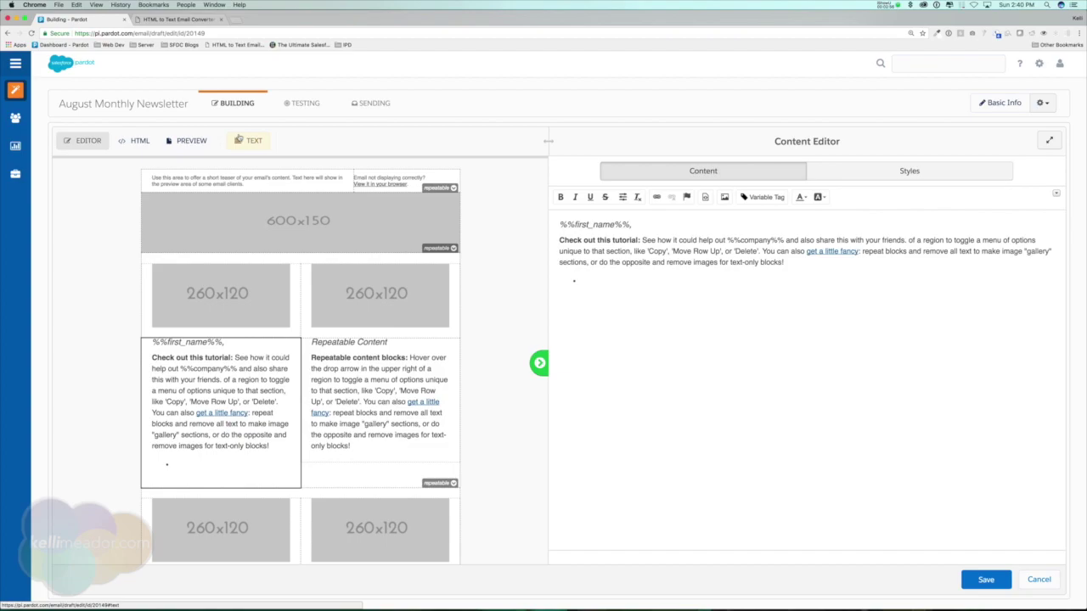
click(303, 104)
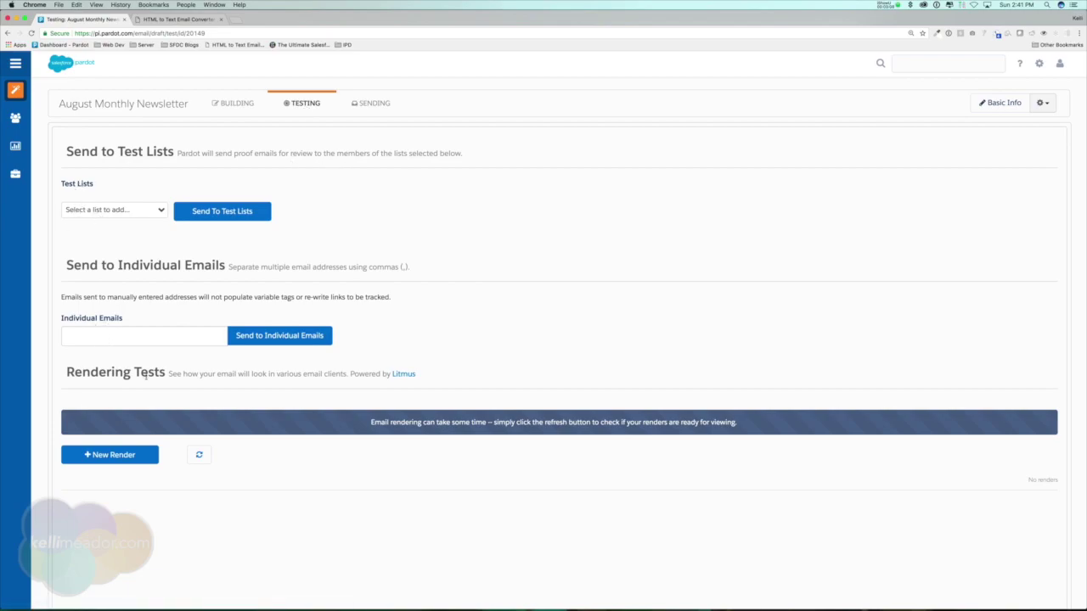
- In the sending settings, add Monthly Newsletter as the recipient list and Customers as the suppression list
click(381, 105)
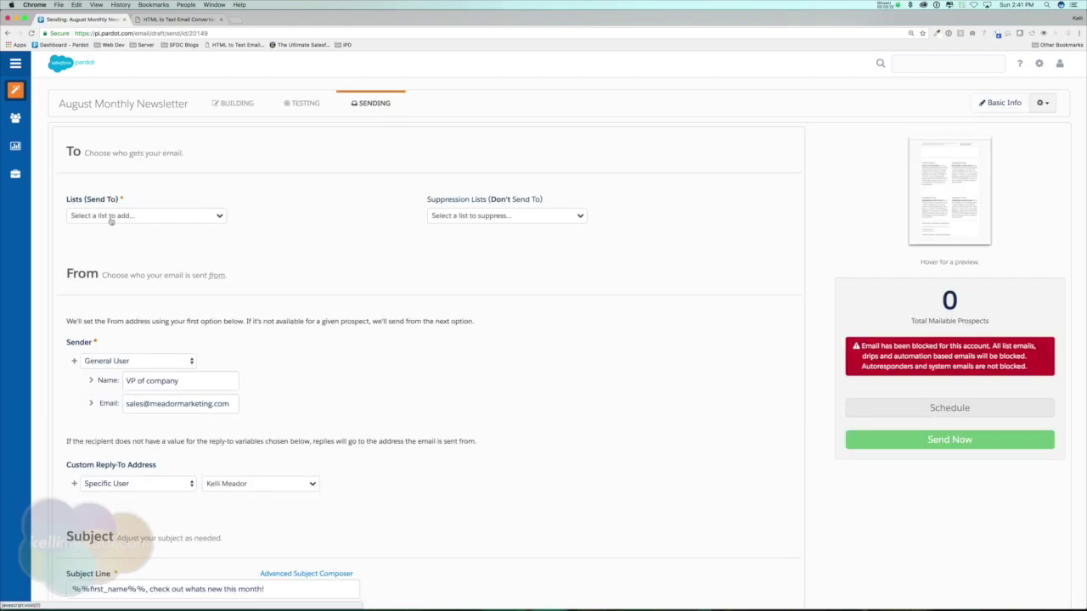
click(112, 219)
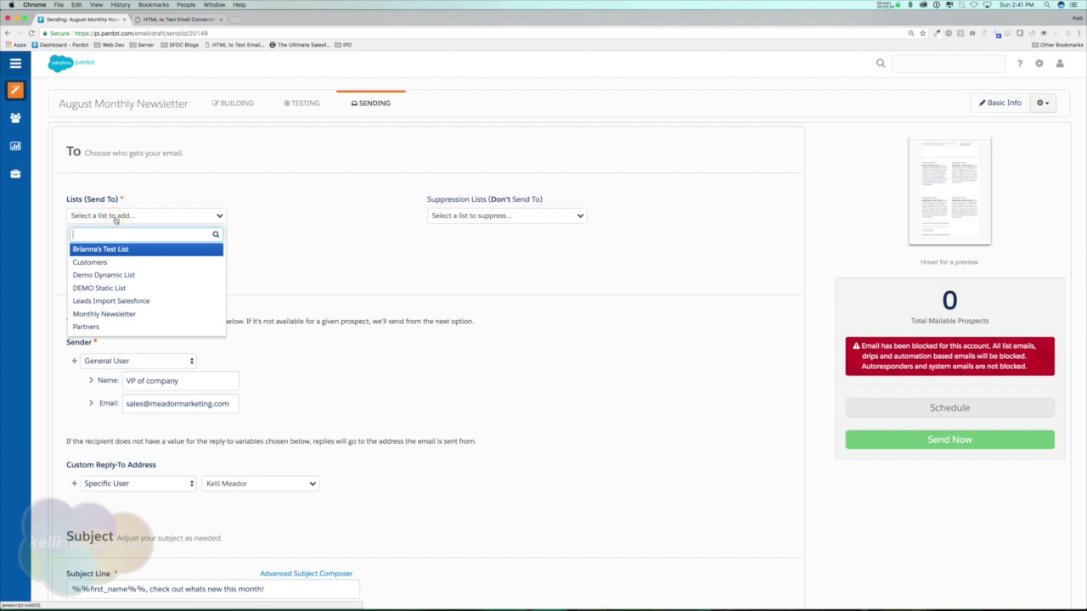
click(94, 315)
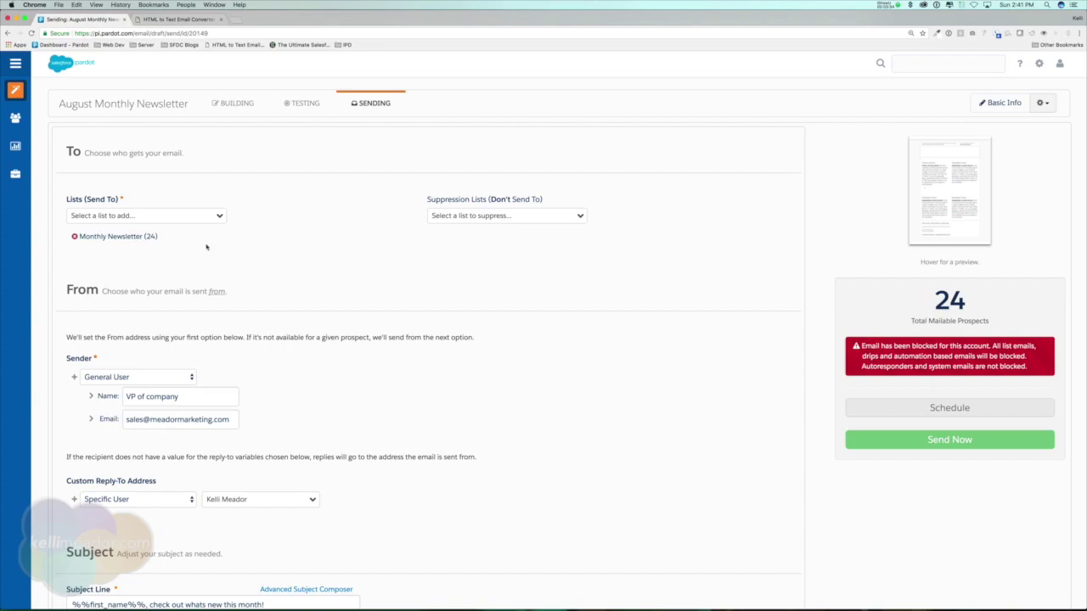
click(495, 217)
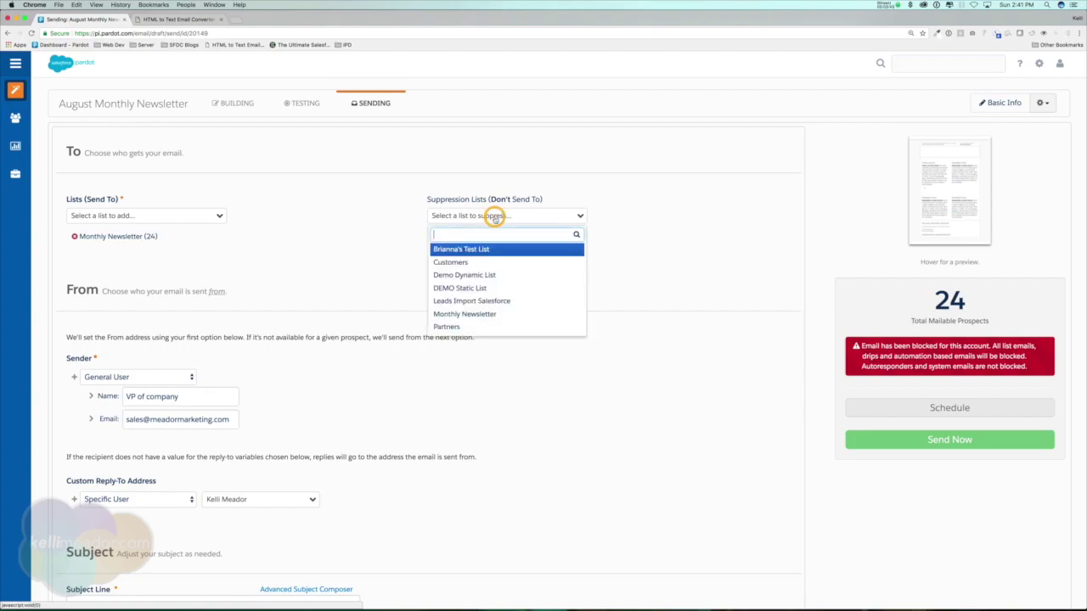
click(450, 263)
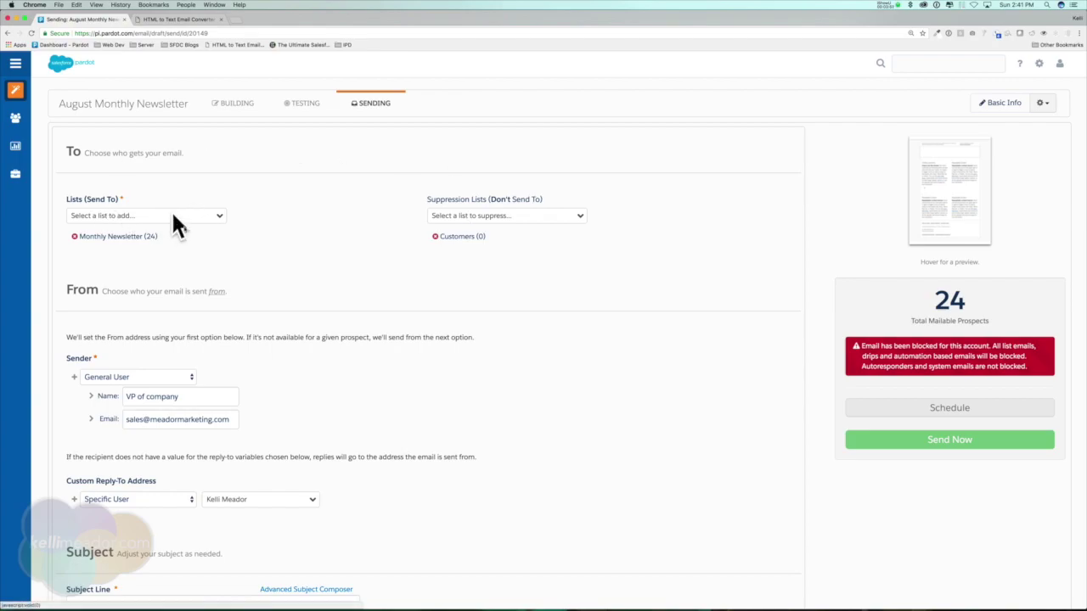
- Enable completion actions for prospects who click this email, restricted to when a specific URL is clicked
scroll(456, 296, down, 3)
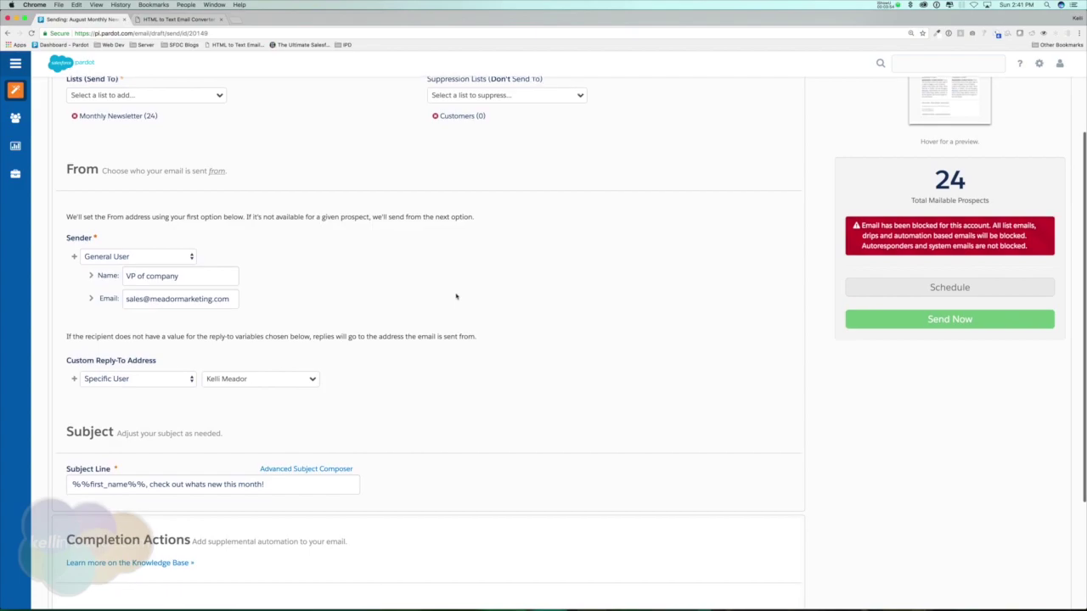
scroll(456, 296, down, 1)
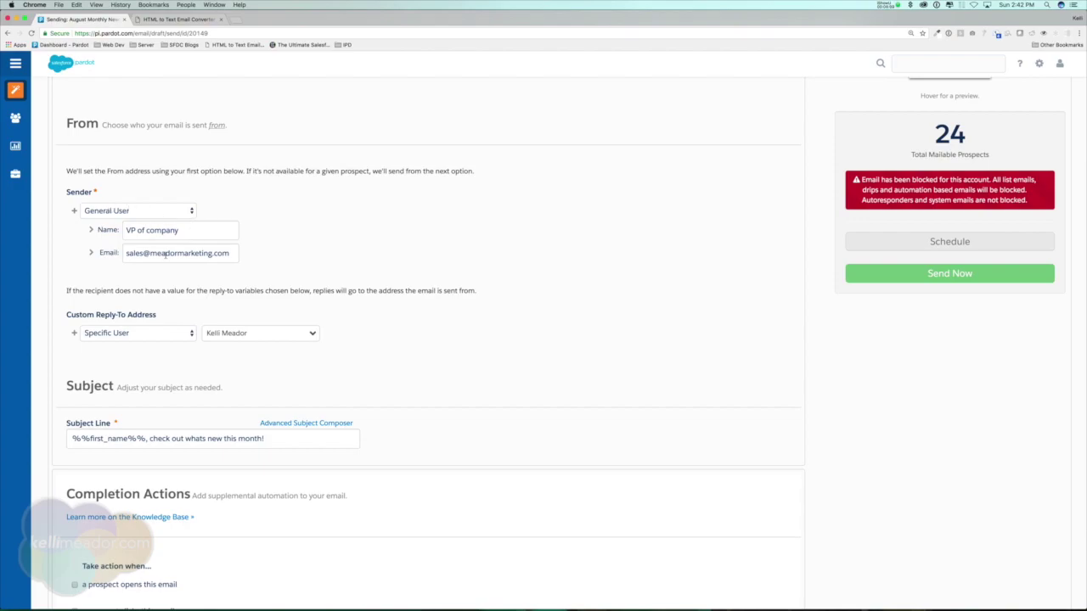
scroll(166, 255, down, 2)
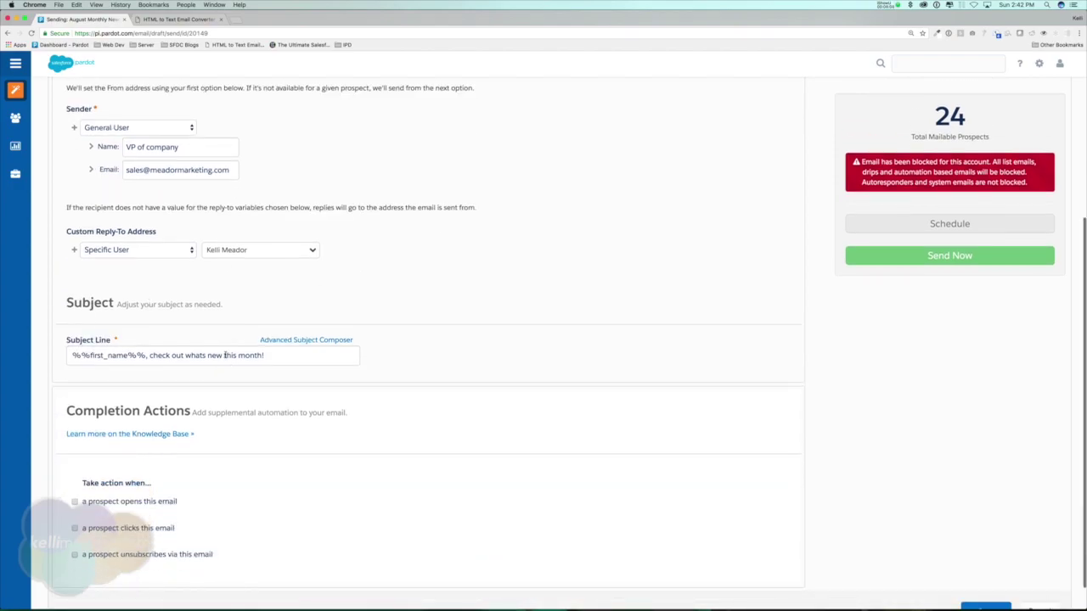
scroll(376, 417, down, 1)
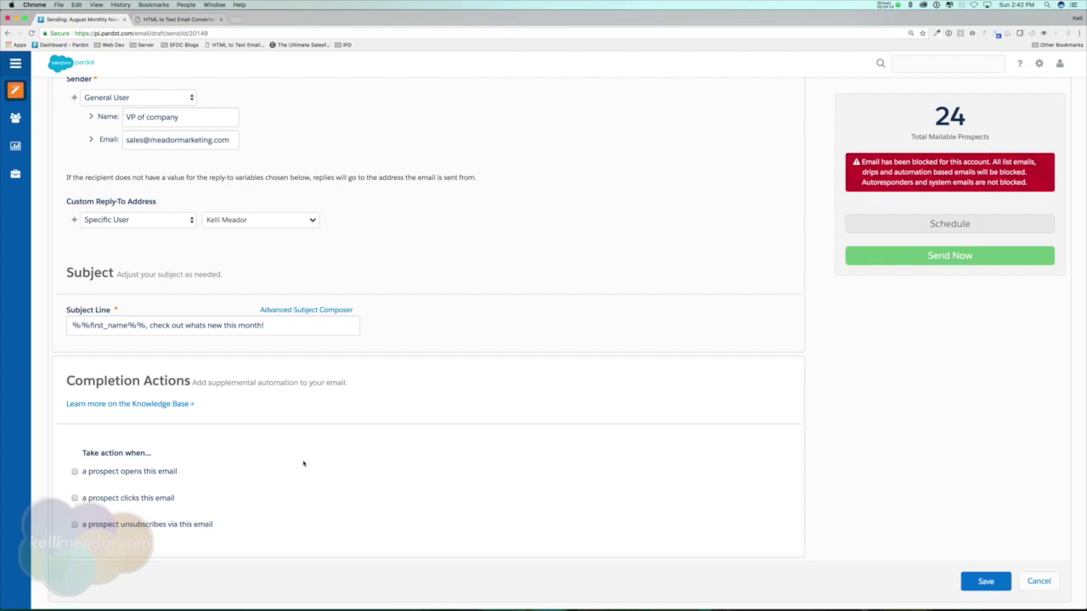
click(121, 499)
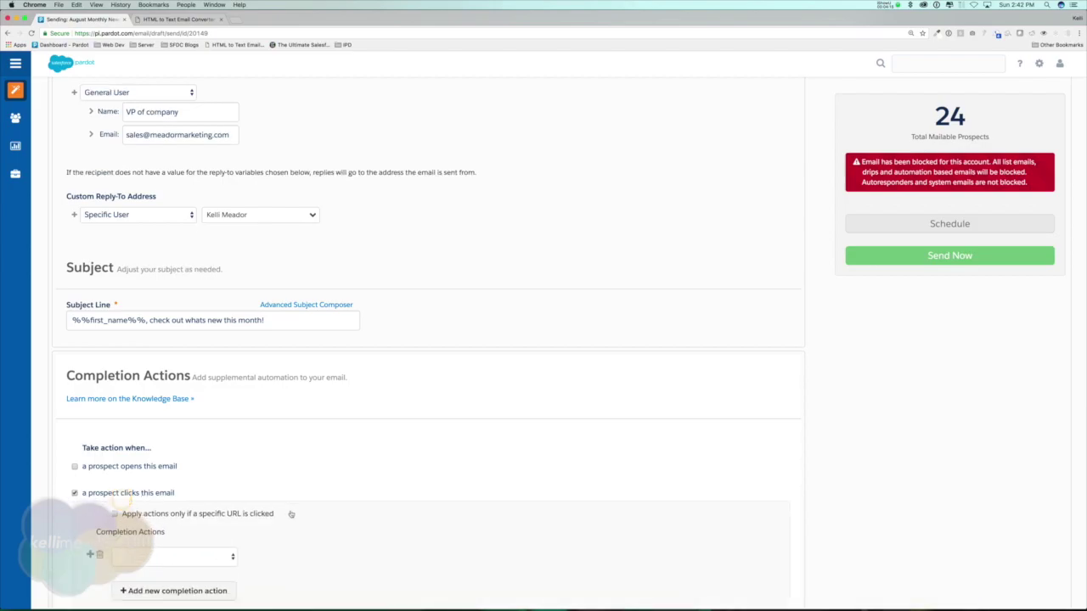
scroll(291, 513, down, 3)
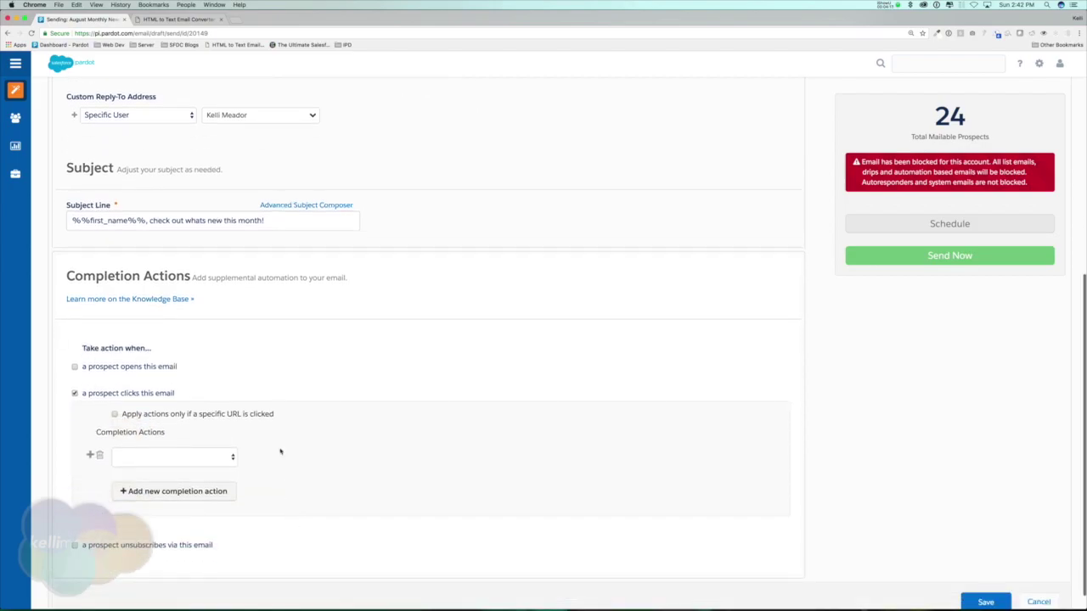
click(115, 414)
click(202, 434)
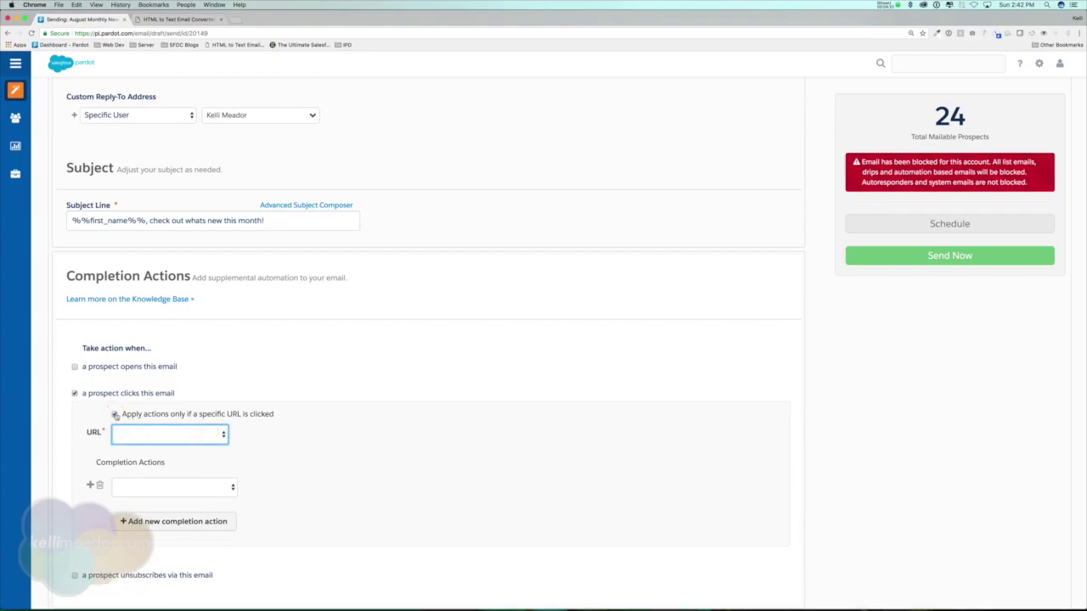
- Set the completion action to Add to CRM Campaign, using DM Campaign to Top Customers with the status Responded
click(185, 488)
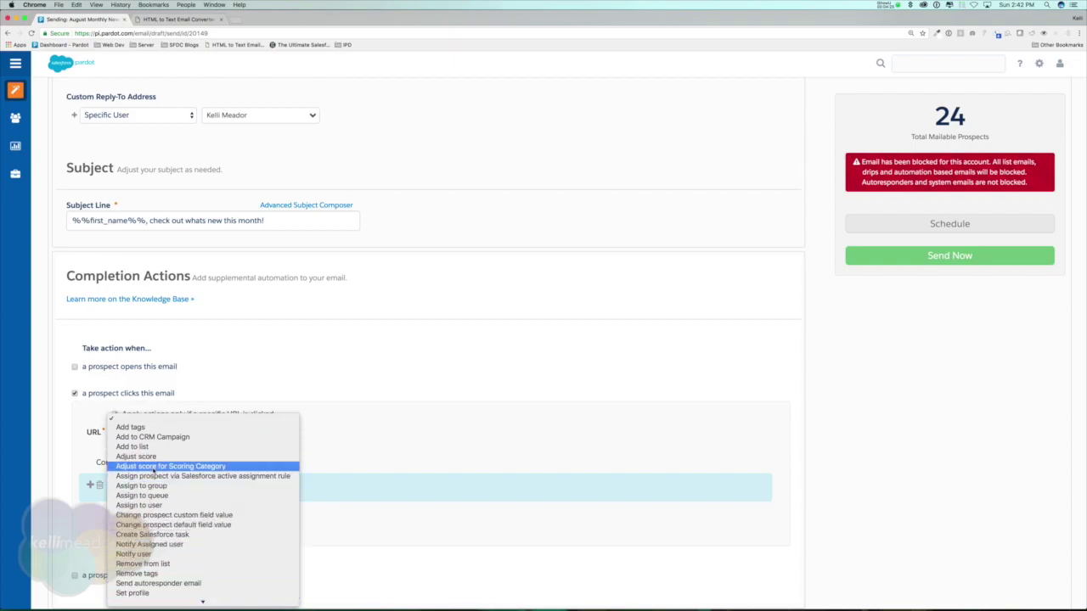
click(156, 438)
click(471, 489)
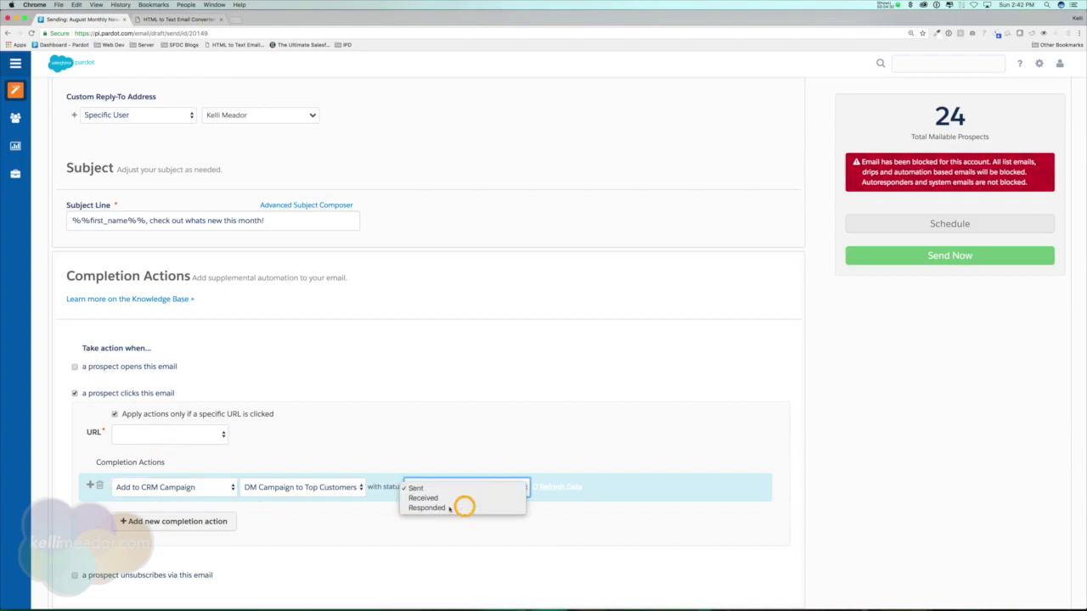
click(463, 507)
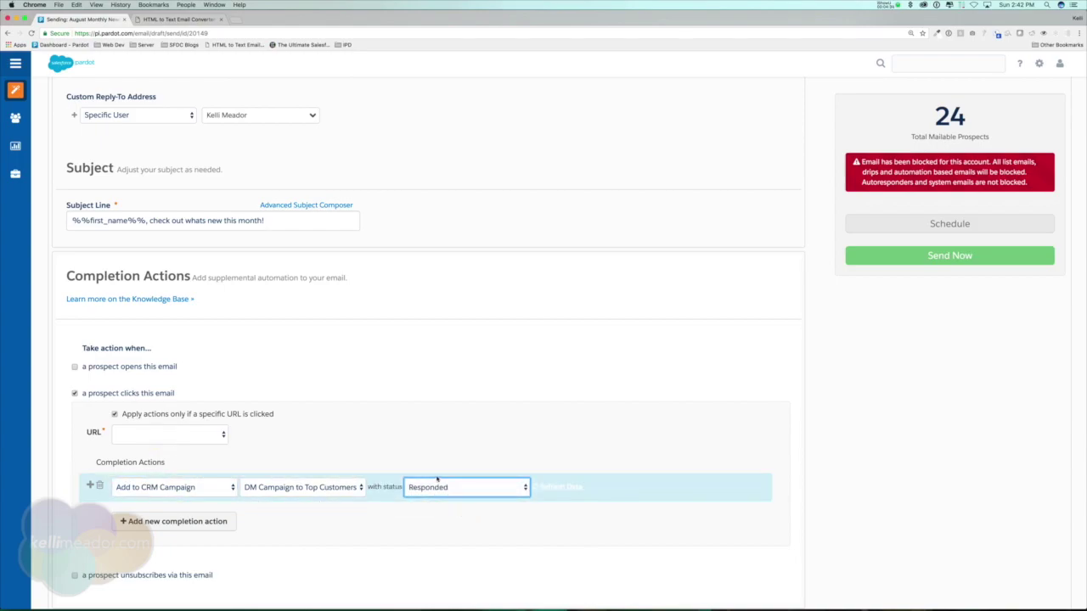
- Delete the Add to CRM Campaign completion action and disable completion actions for prospects who click this email
click(99, 484)
click(625, 94)
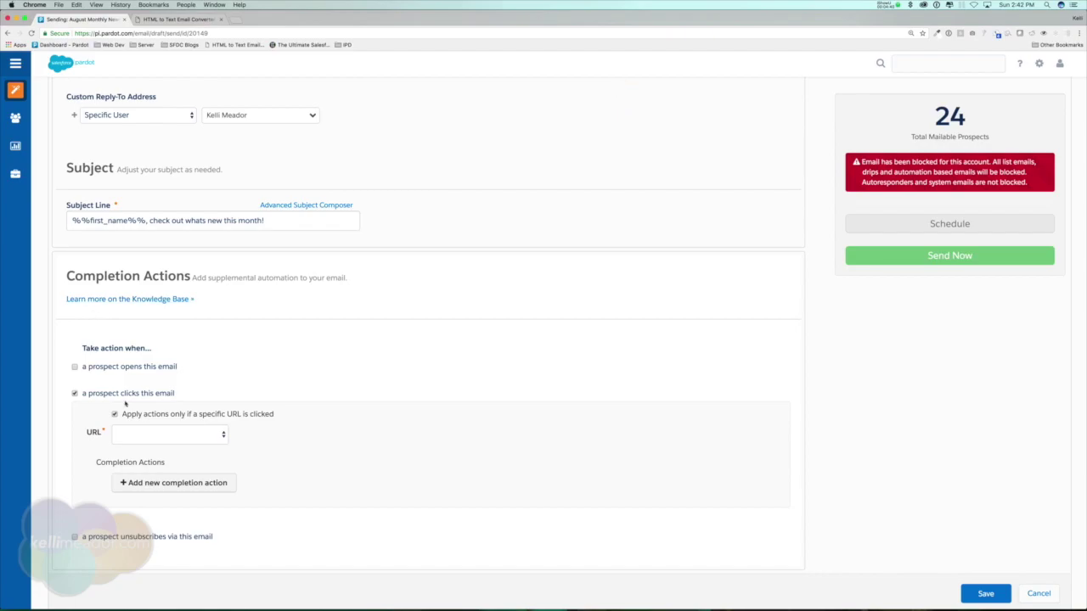
click(74, 393)
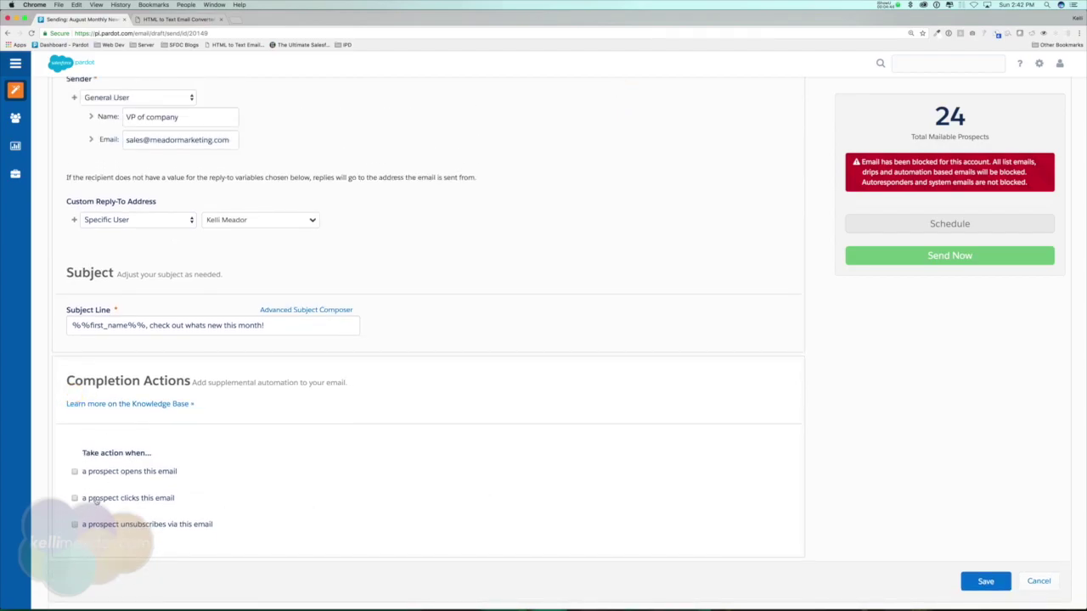
- Enable completion actions for prospects who open this email and look through the available action types
click(133, 472)
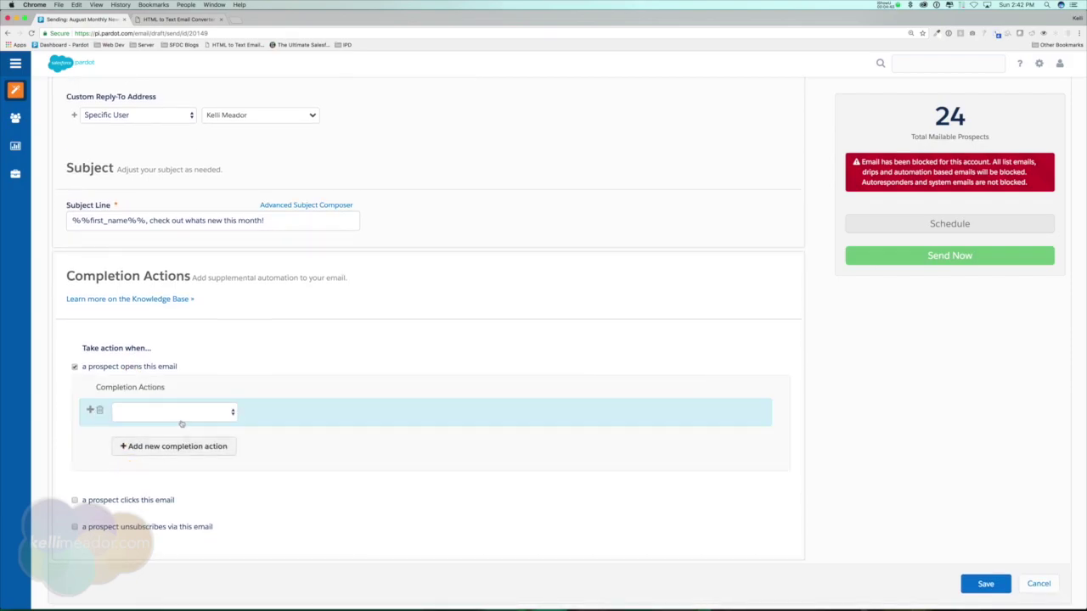
click(181, 416)
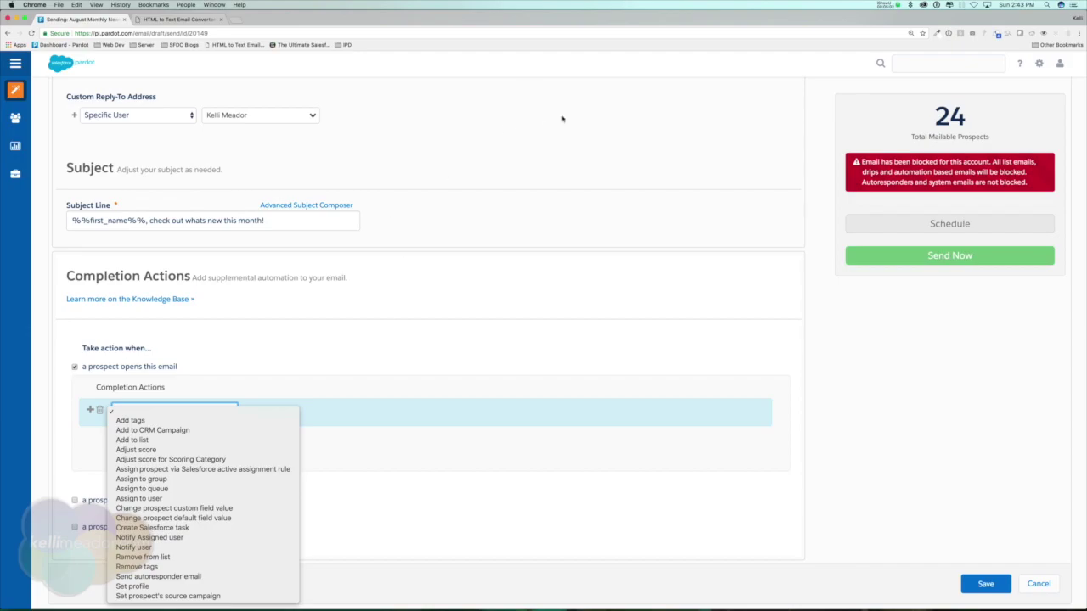
click(416, 351)
- Enable completion actions for prospects who click this email, add a completion action and look through its action types
click(126, 499)
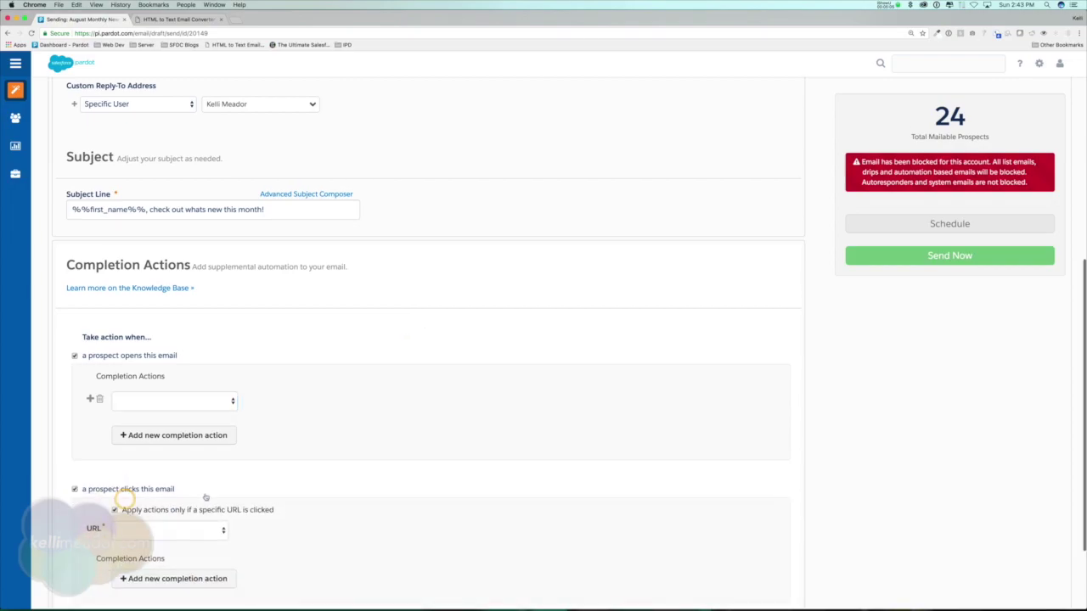
scroll(205, 497, down, 2)
click(214, 469)
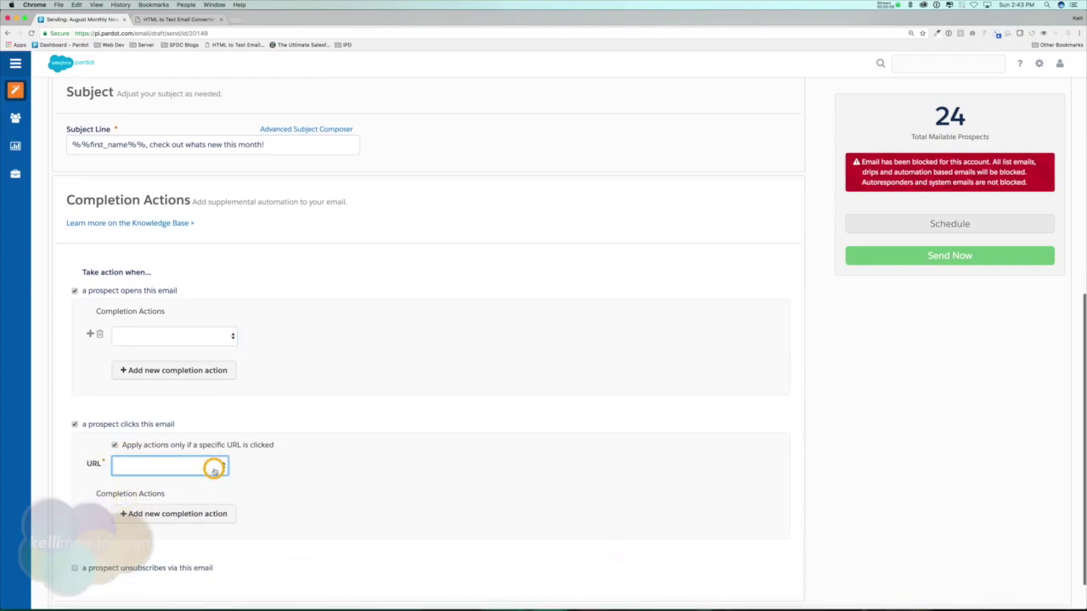
scroll(271, 468, down, 1)
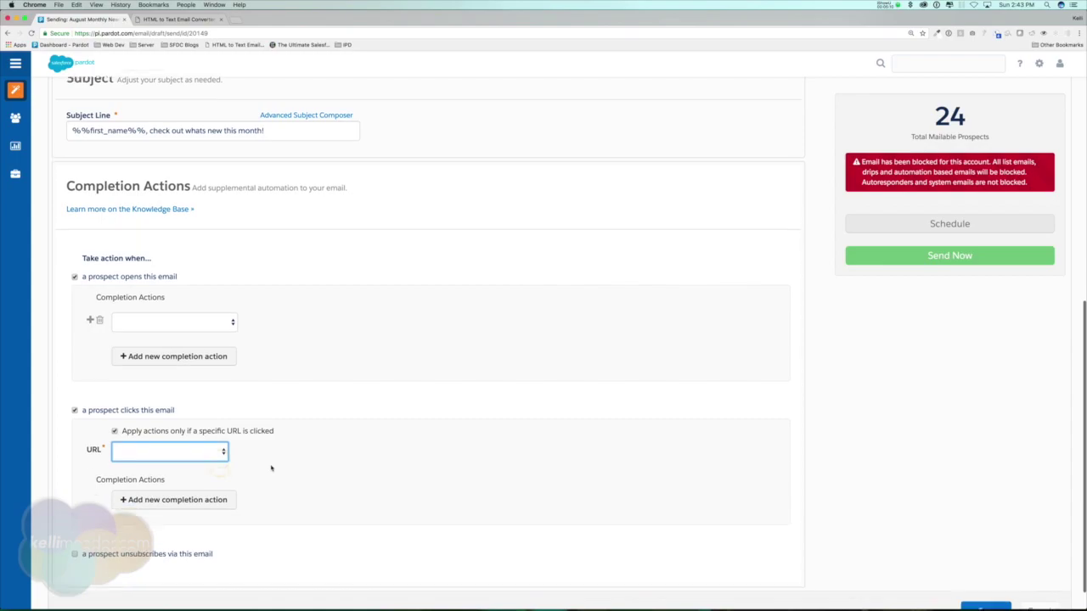
click(189, 471)
click(208, 477)
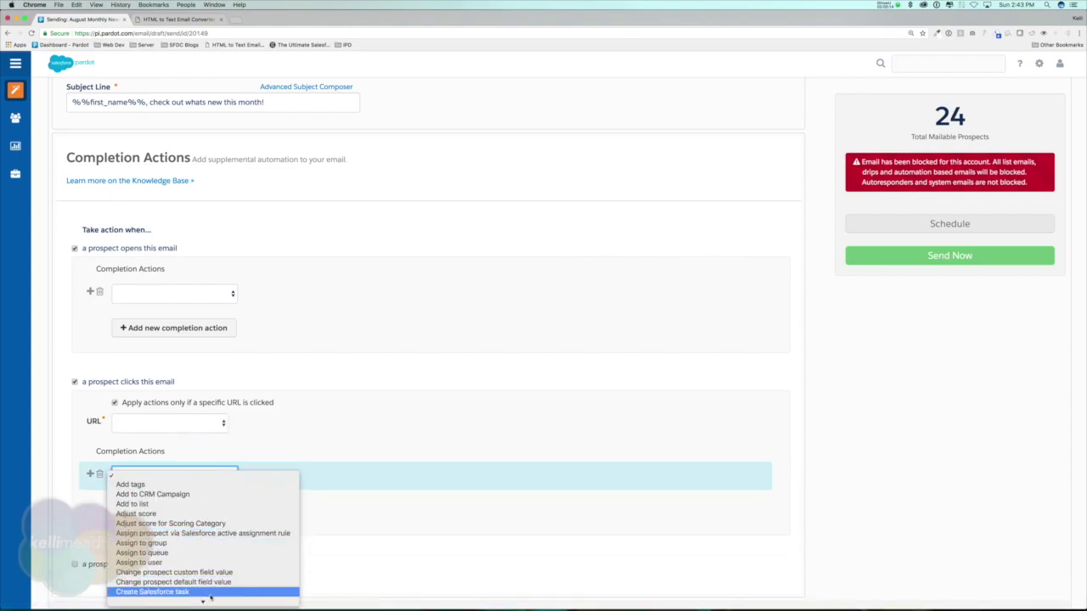
scroll(211, 599, down, 3)
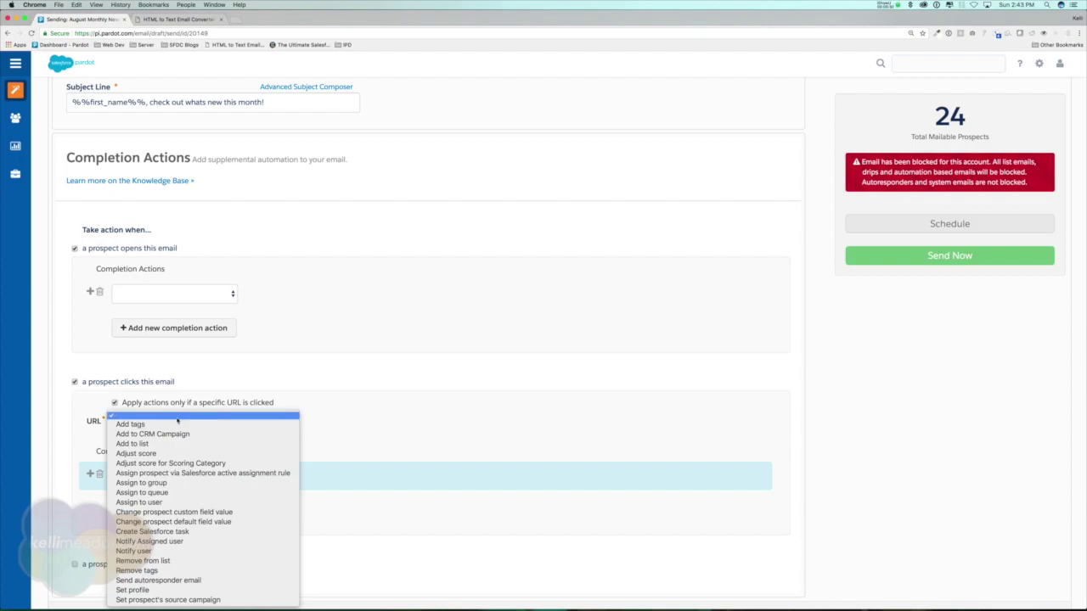
click(410, 399)
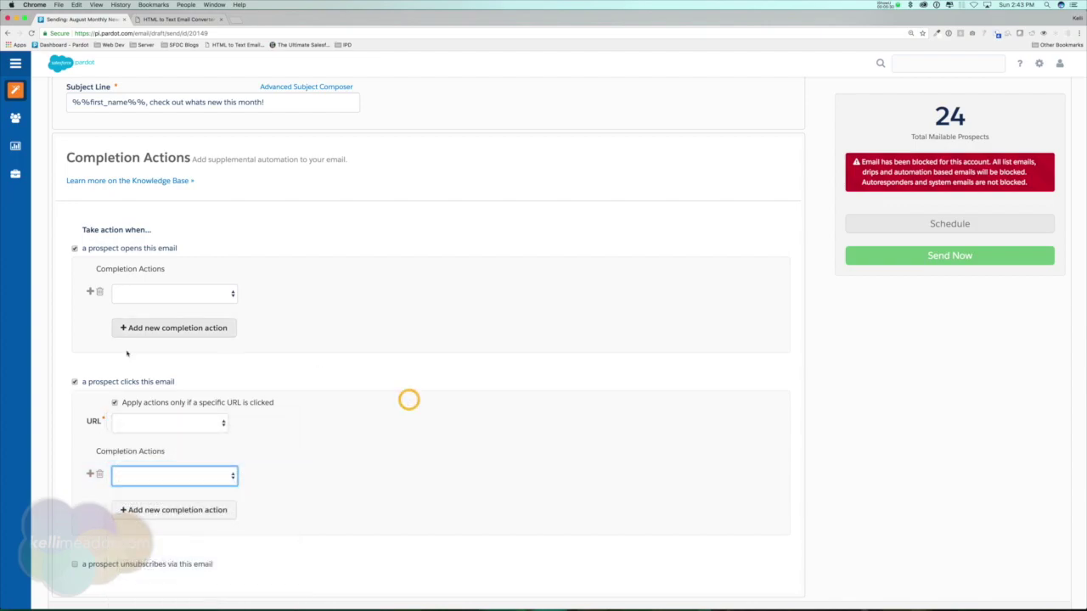
- Disable the completion actions for prospects who open or click this email
click(74, 249)
click(71, 344)
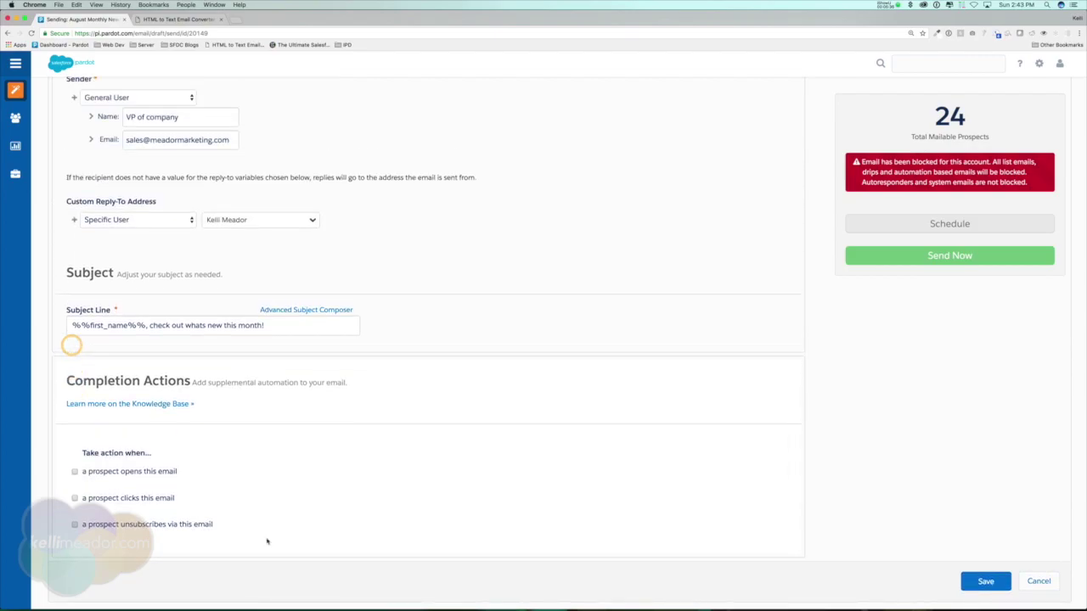
- Review the newsletter's sending settings, including recipients, sender, subject, completion actions and the Schedule and Send Now options
scroll(267, 541, up, 5)
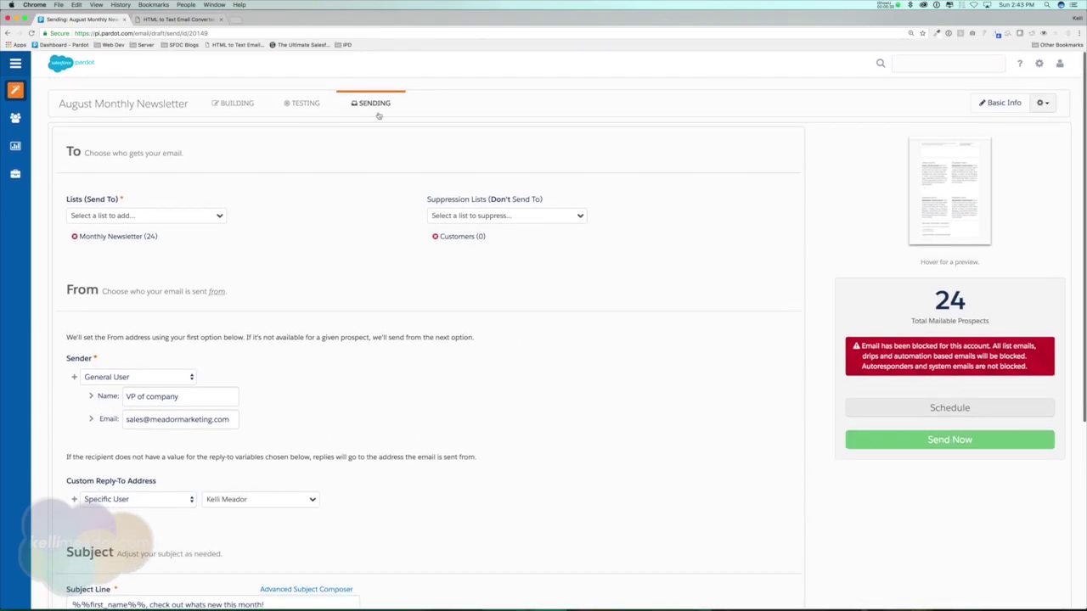
click(941, 408)
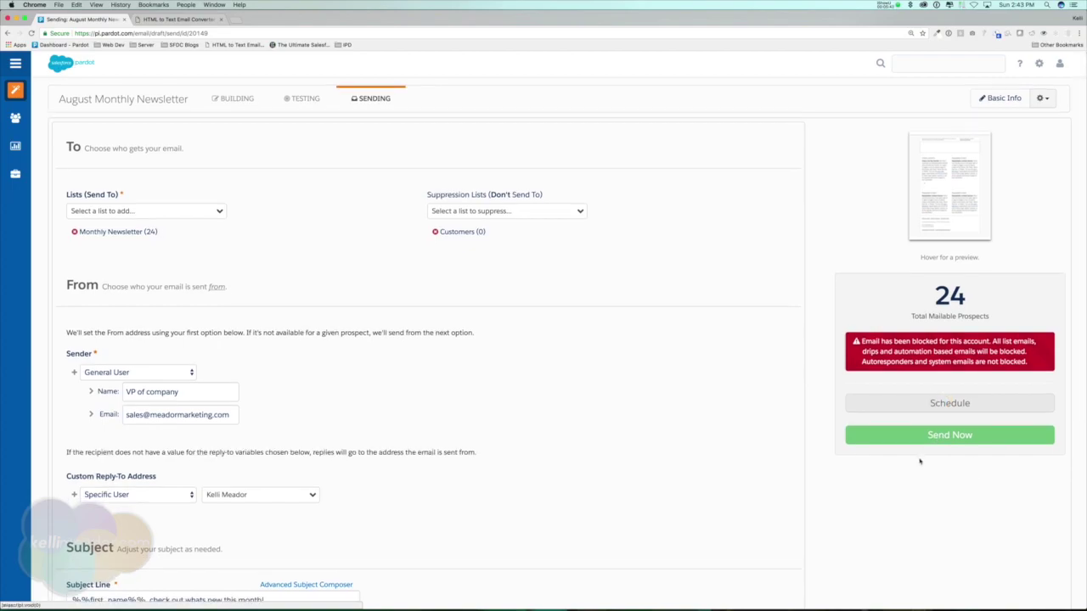
scroll(919, 461, down, 1)
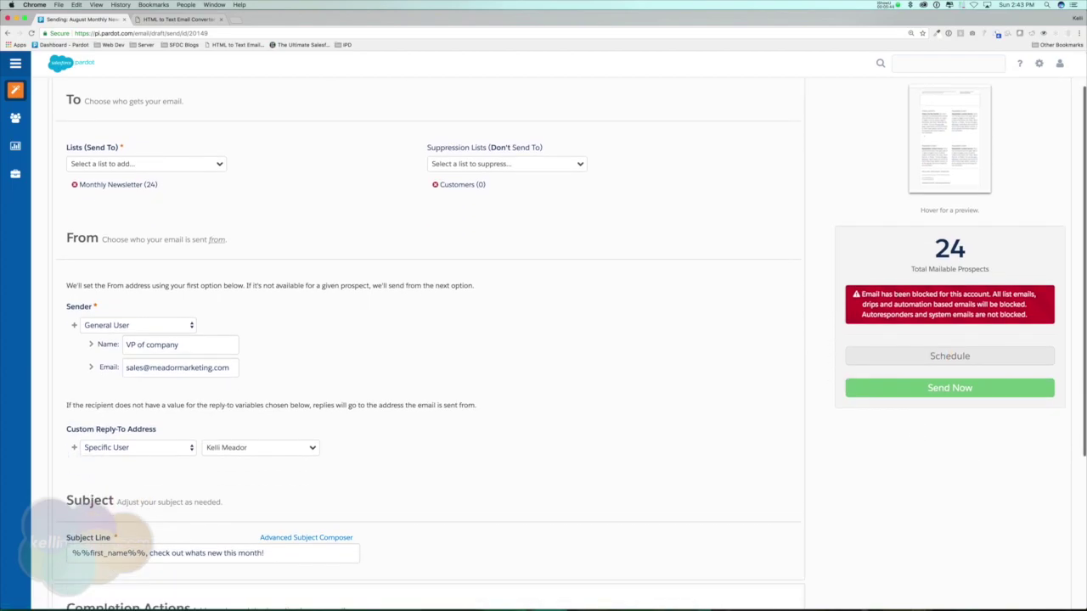
drag(861, 293, 1038, 311)
click(993, 314)
click(951, 358)
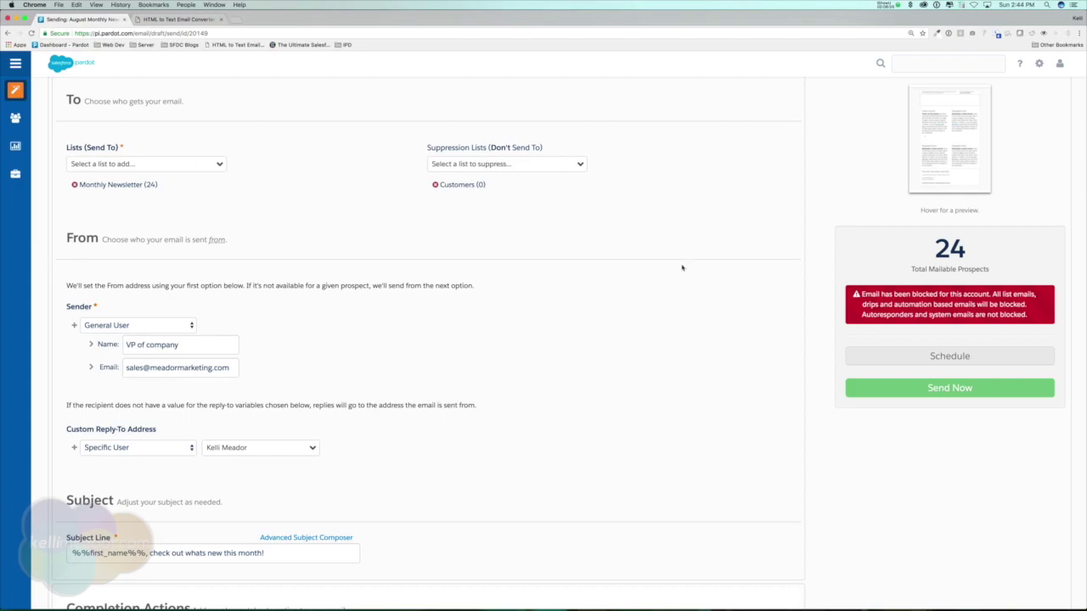
click(980, 395)
scroll(787, 433, up, 2)
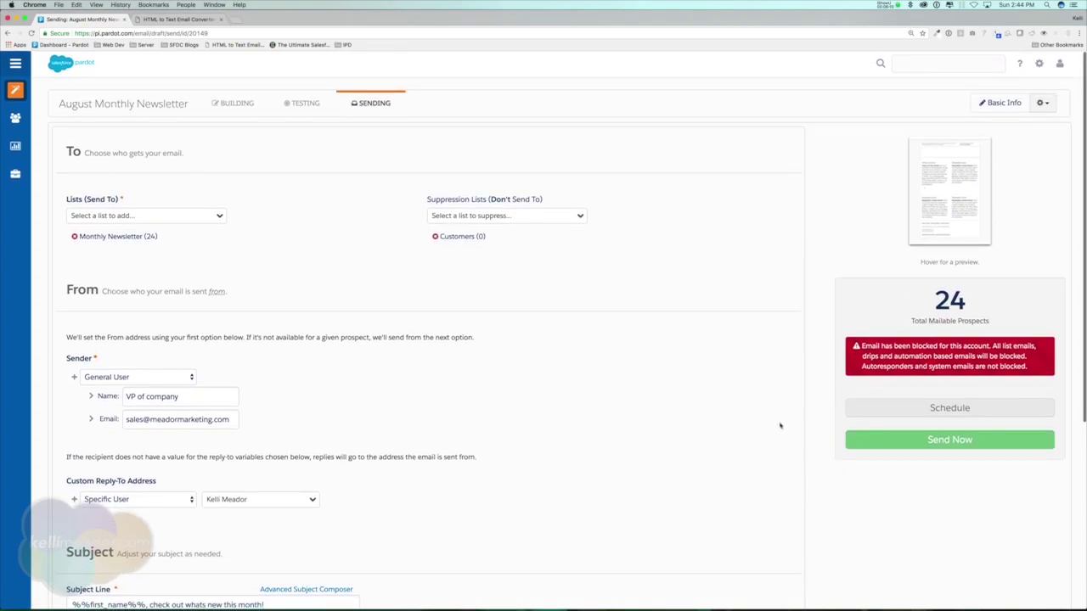
scroll(781, 425, down, 5)
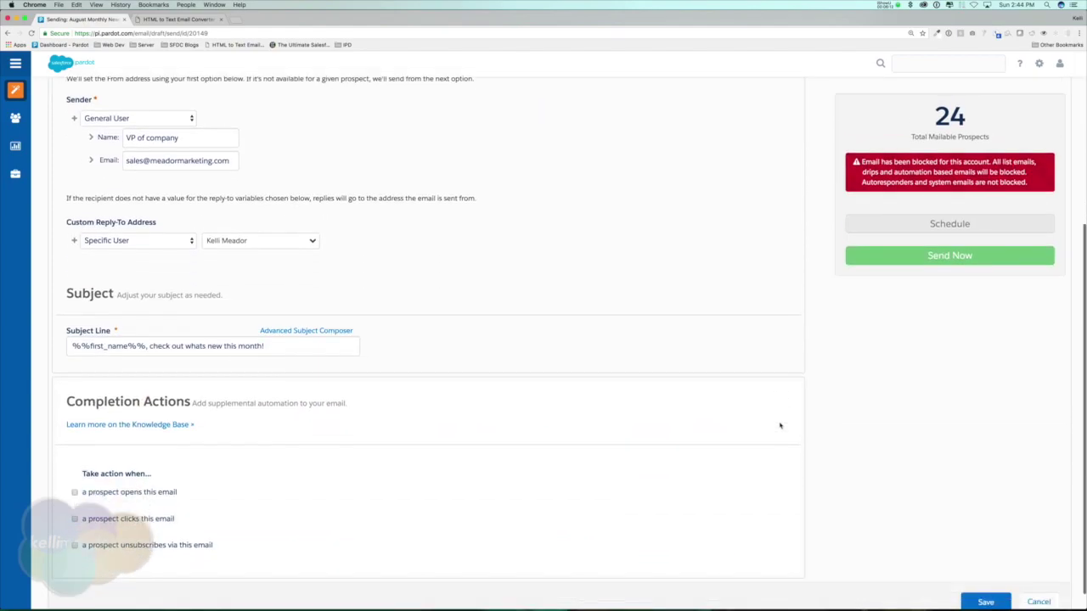
scroll(780, 426, up, 5)
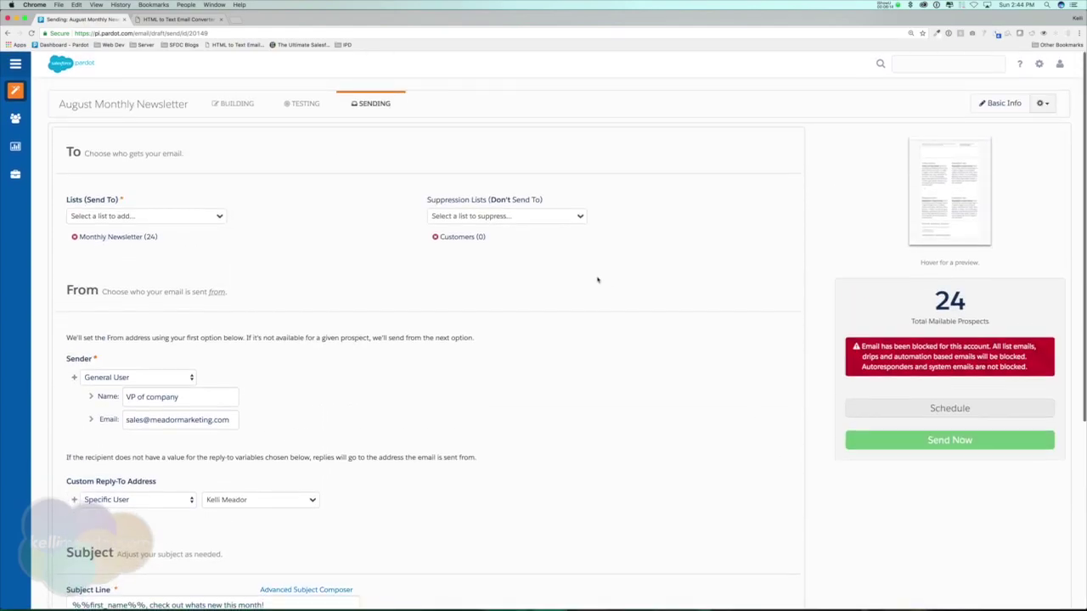
- Return to building the newsletter, enable A/B testing in its basic information and save
click(230, 103)
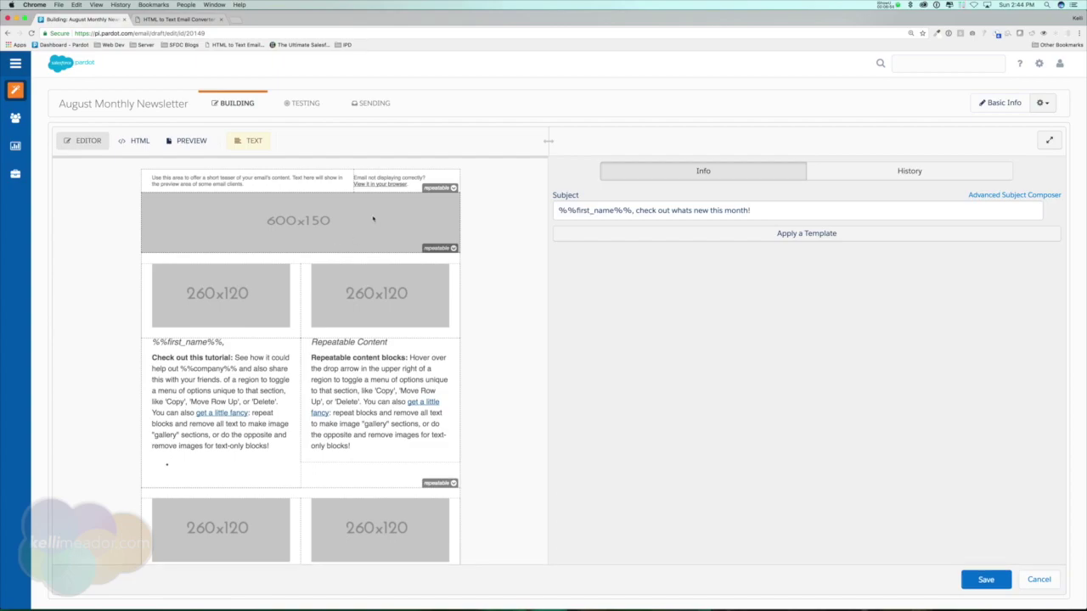
click(994, 104)
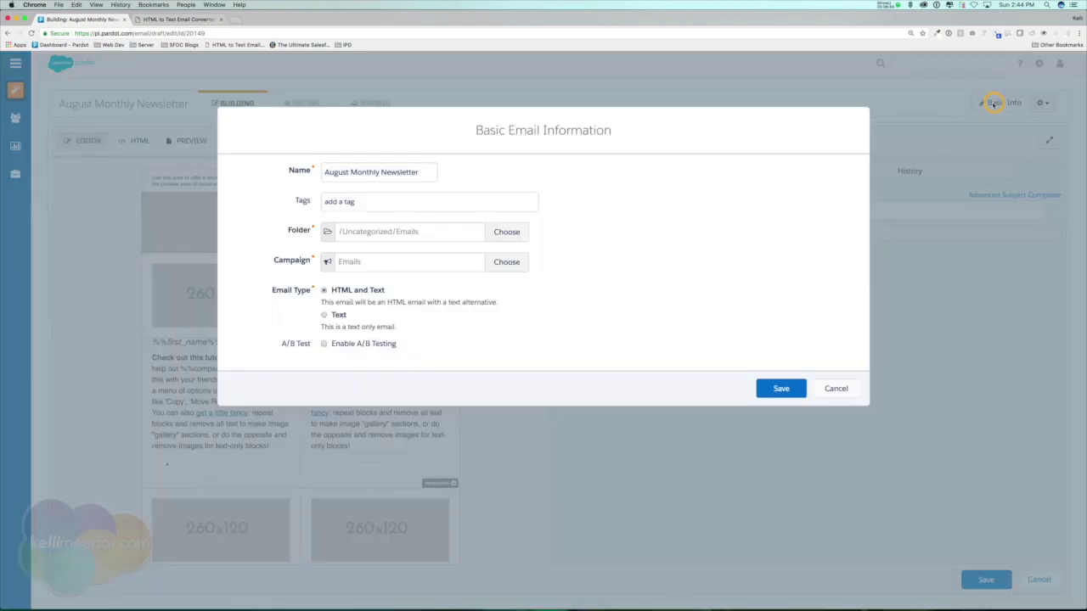
click(323, 343)
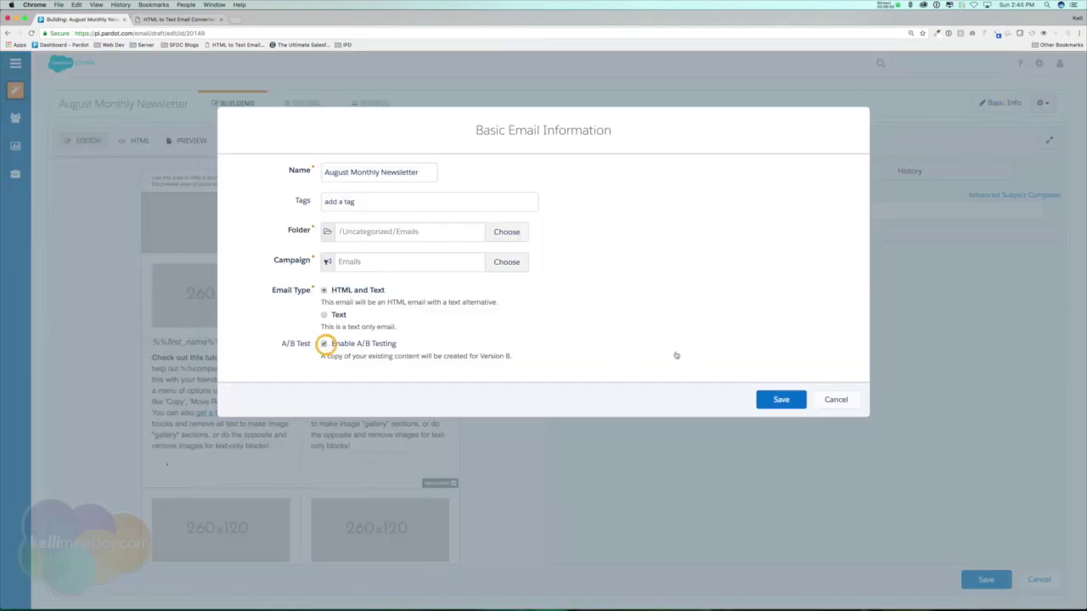
click(782, 401)
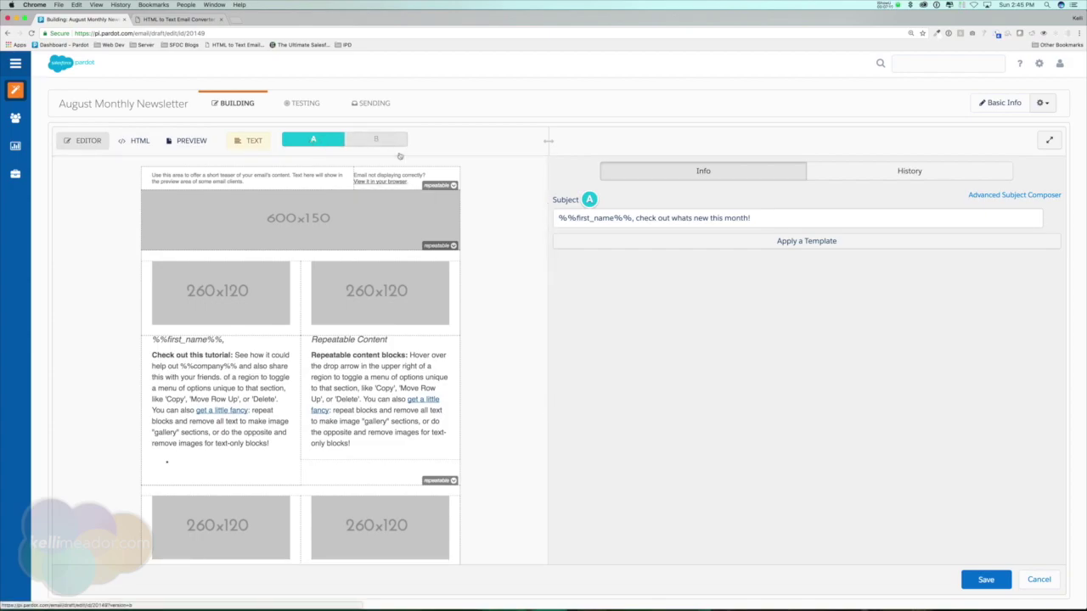
- Compare the content of newsletter versions A and B and examine version A's subject line
click(375, 140)
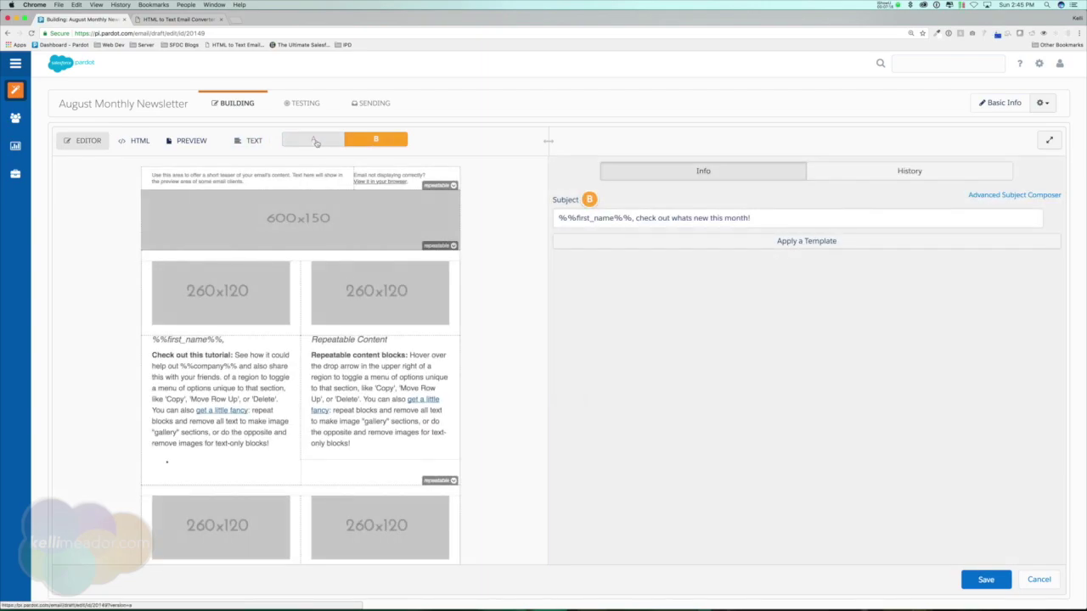
click(315, 142)
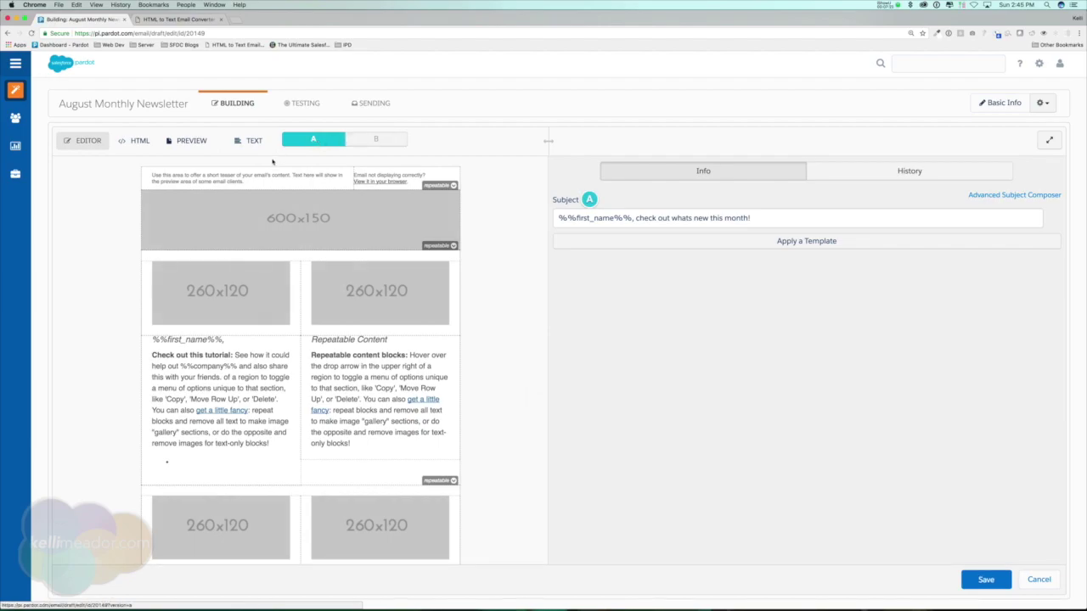
click(359, 181)
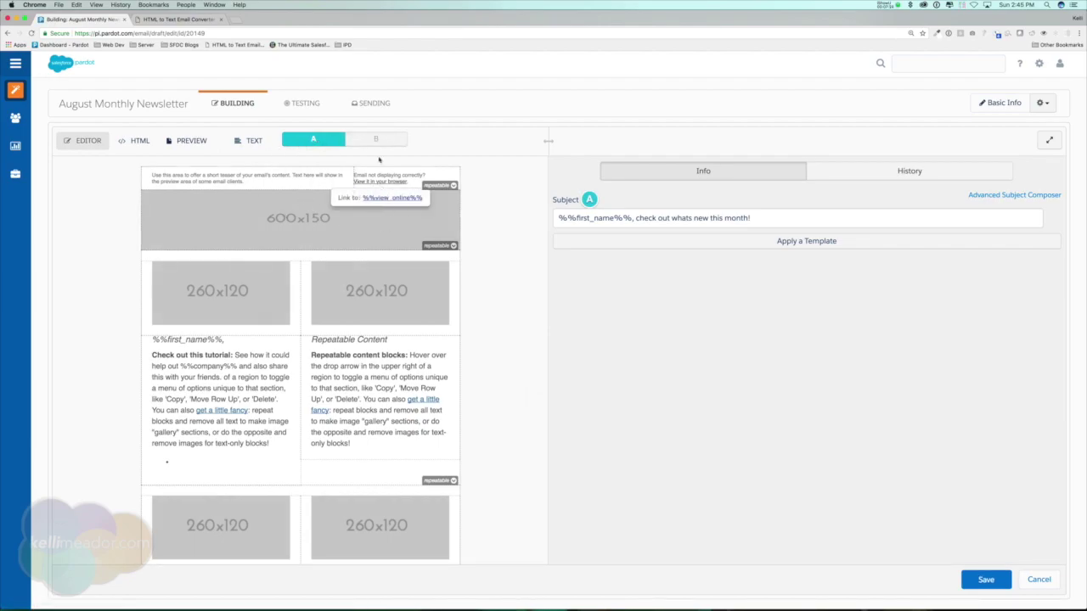
click(379, 151)
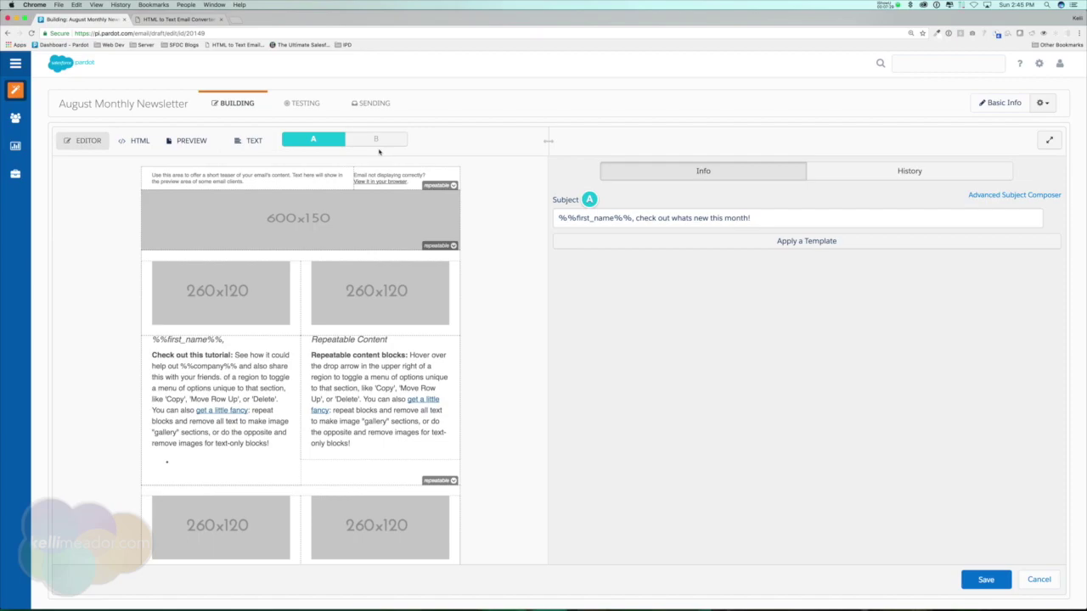
drag(559, 218, 764, 216)
- Change version B's subject line to "Check out whats new this month!" and compare it with version A's subject
click(361, 137)
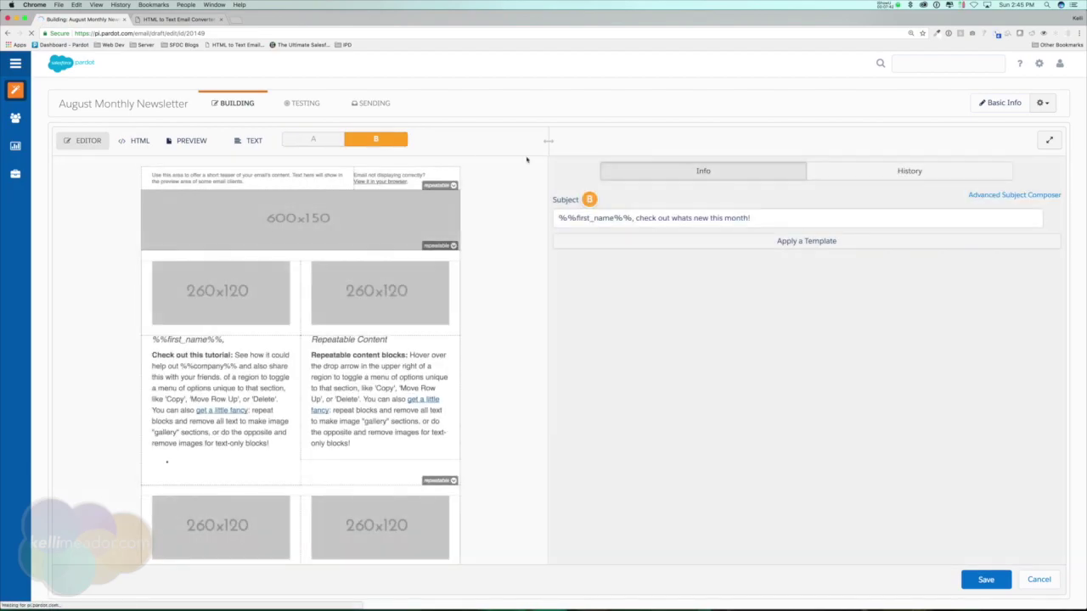
drag(635, 218, 548, 213)
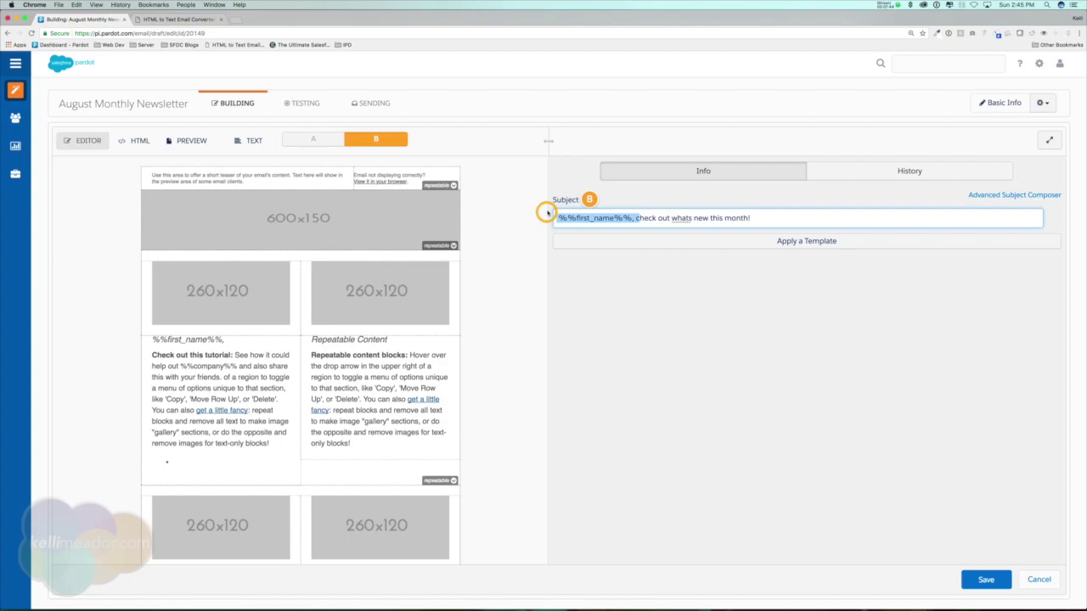
text(C)
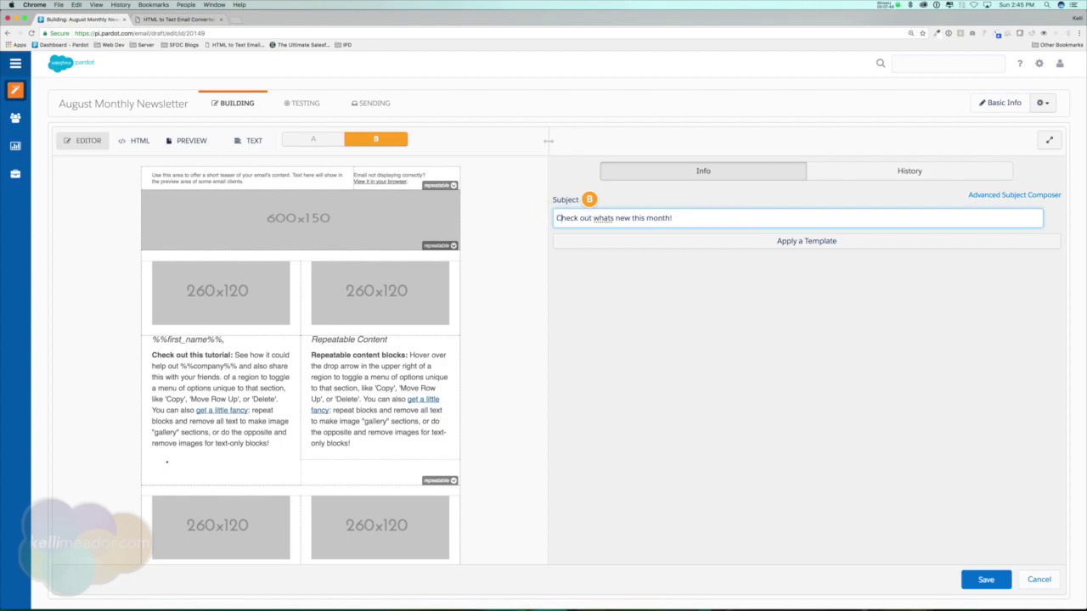
click(697, 218)
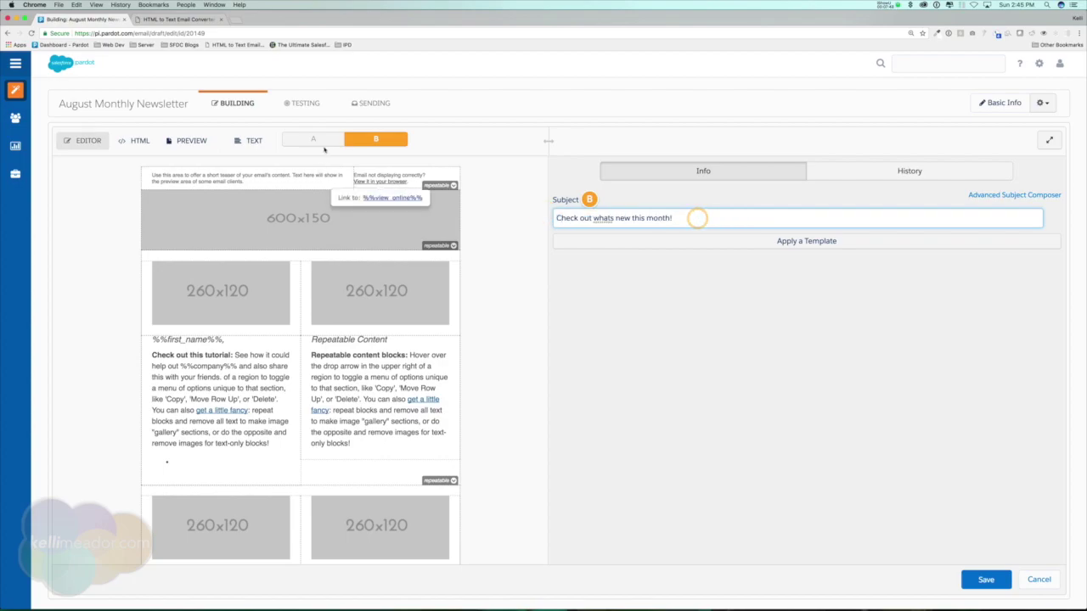
click(321, 143)
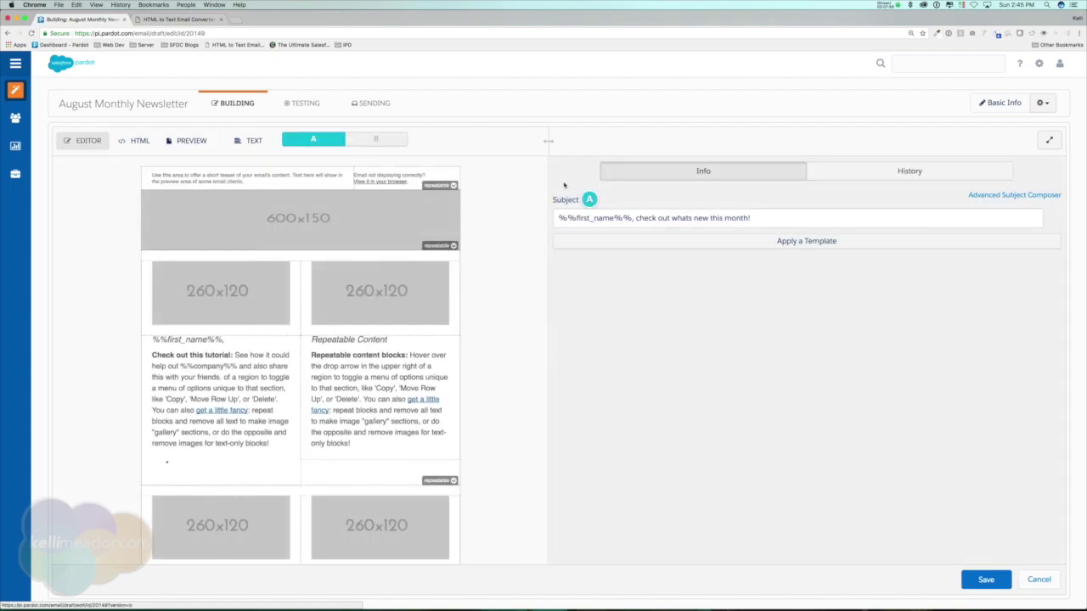
drag(561, 218, 633, 217)
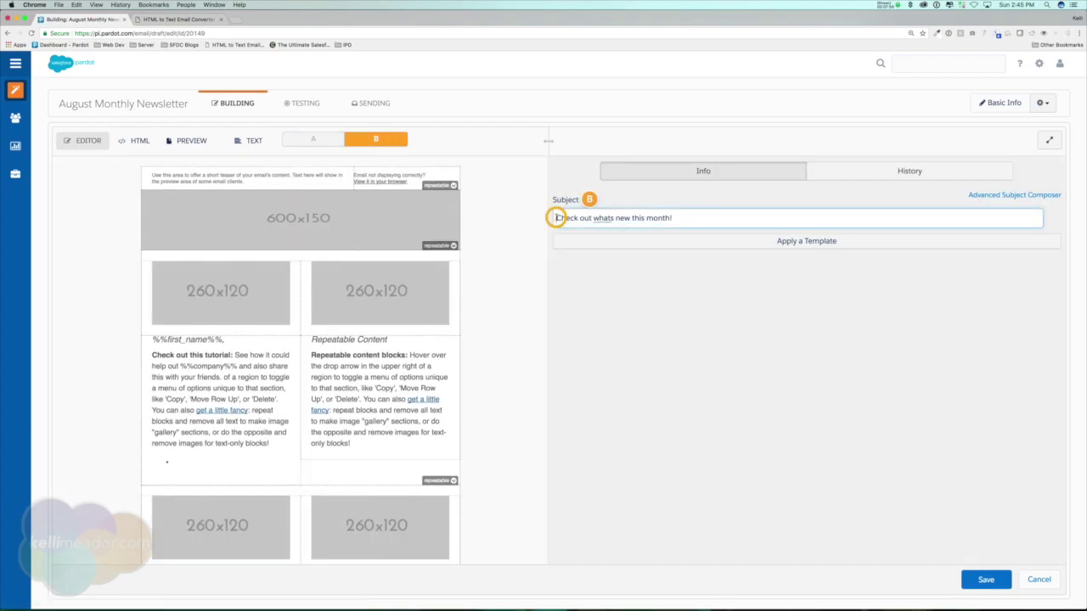
- Go to the newsletter's sending settings and view the A/B Test configuration options
click(355, 103)
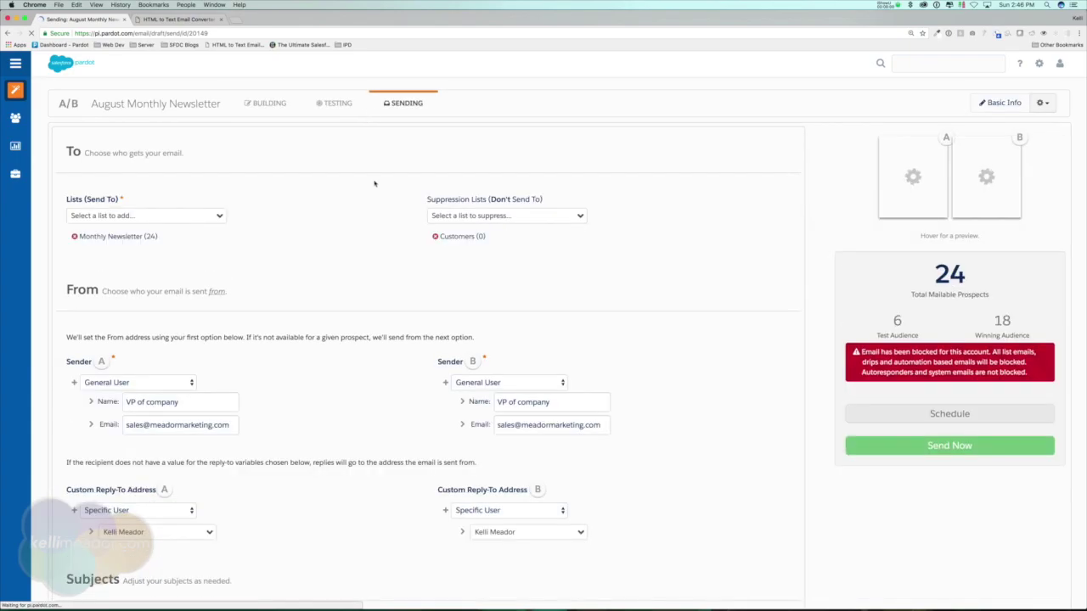
scroll(375, 180, down, 5)
scroll(375, 180, down, 5)
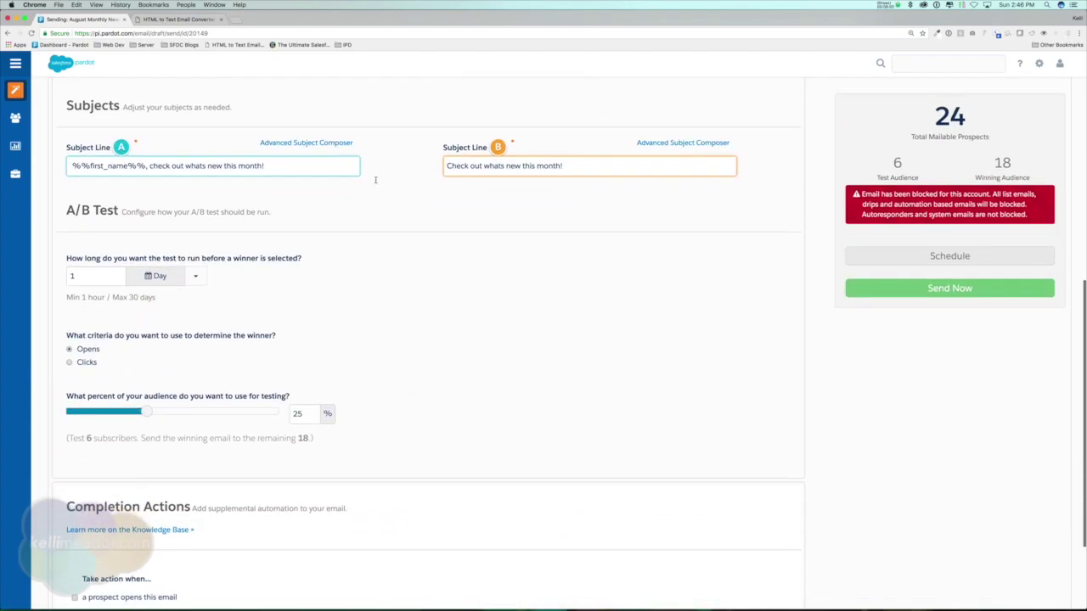
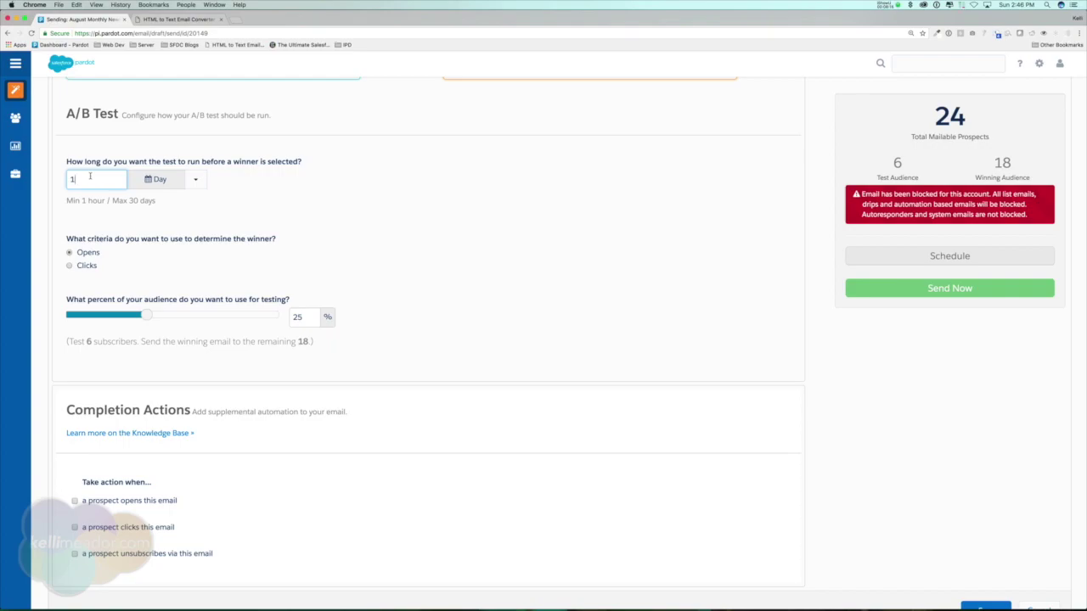
- Set the A/B test to run for 3 days before a winner is selected
click(195, 179)
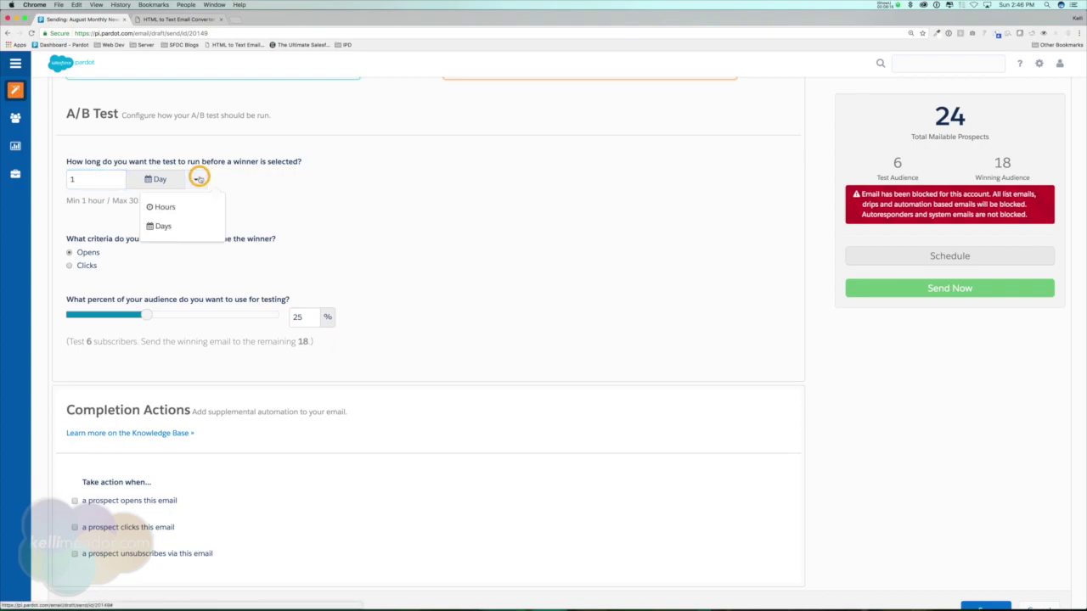
click(165, 208)
click(85, 184)
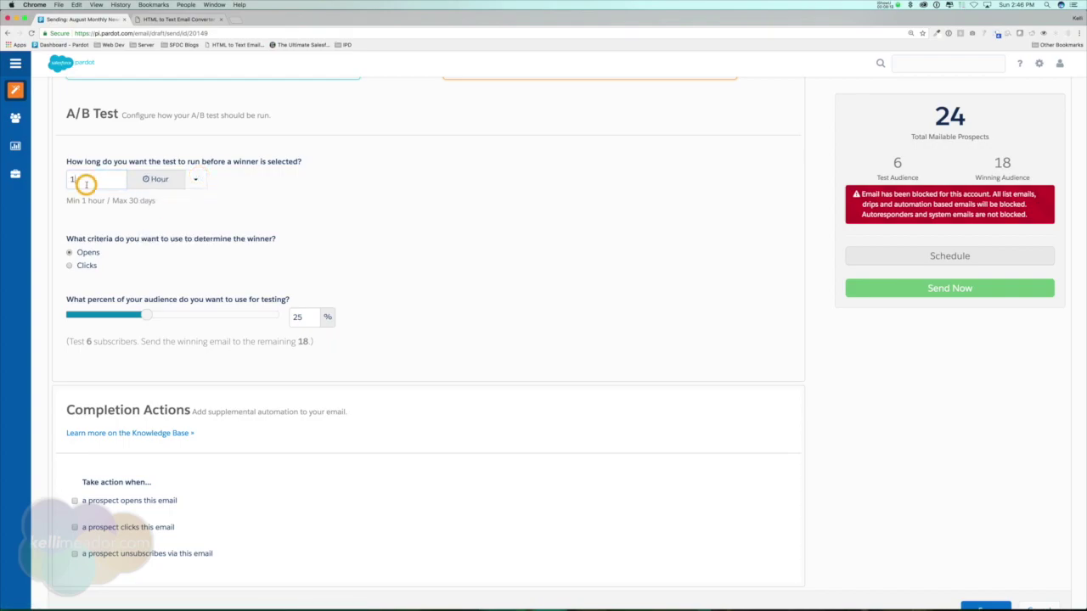
click(197, 181)
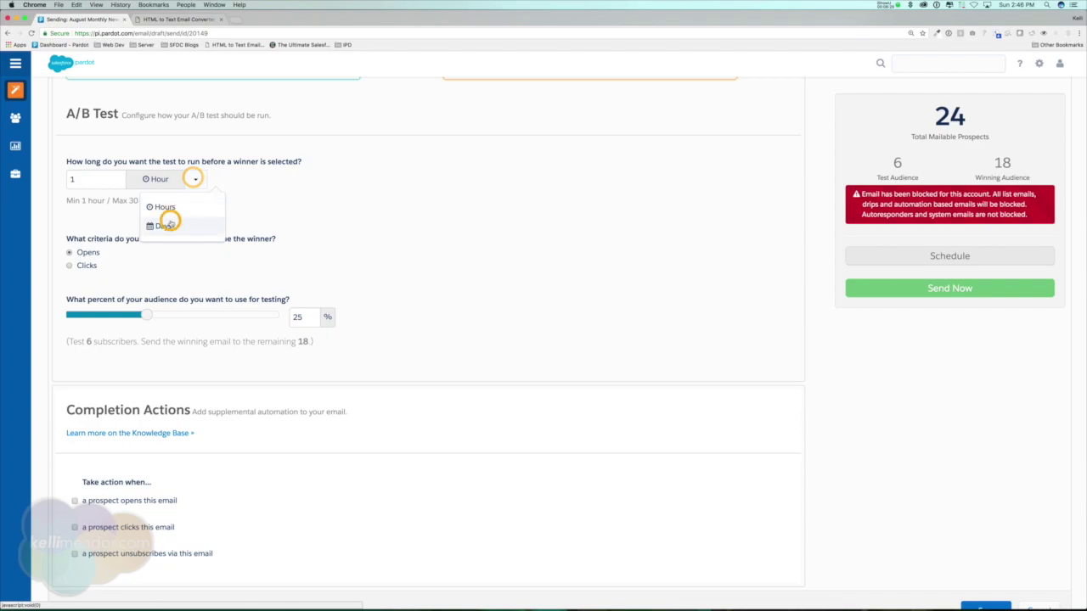
click(169, 221)
double_click(96, 178)
text(3)
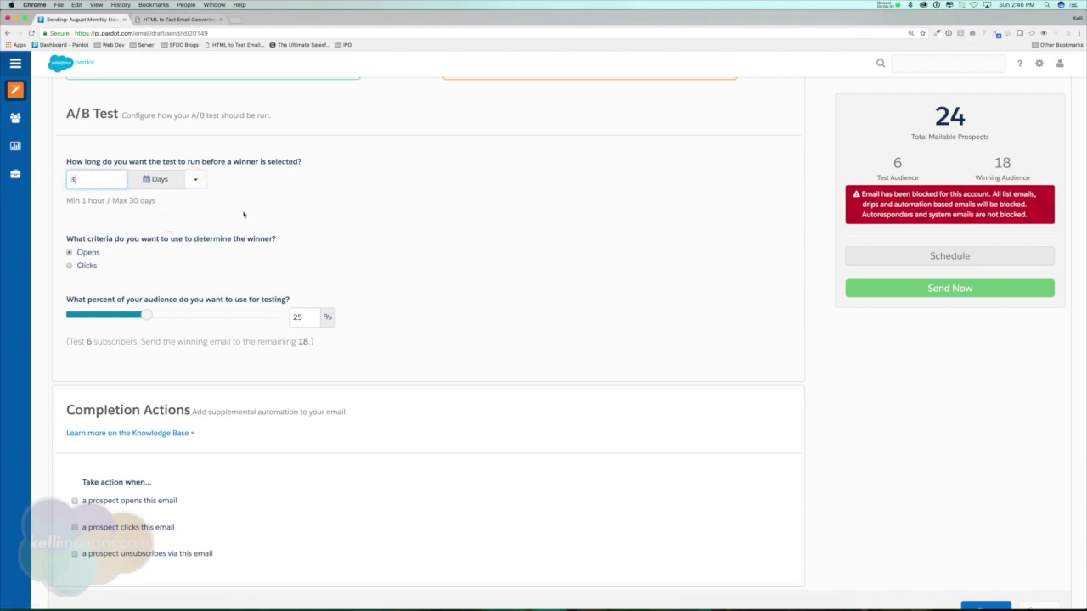
- Try Clicks as the A/B test's winning criterion, then settle on Opens
scroll(245, 212, down, 1)
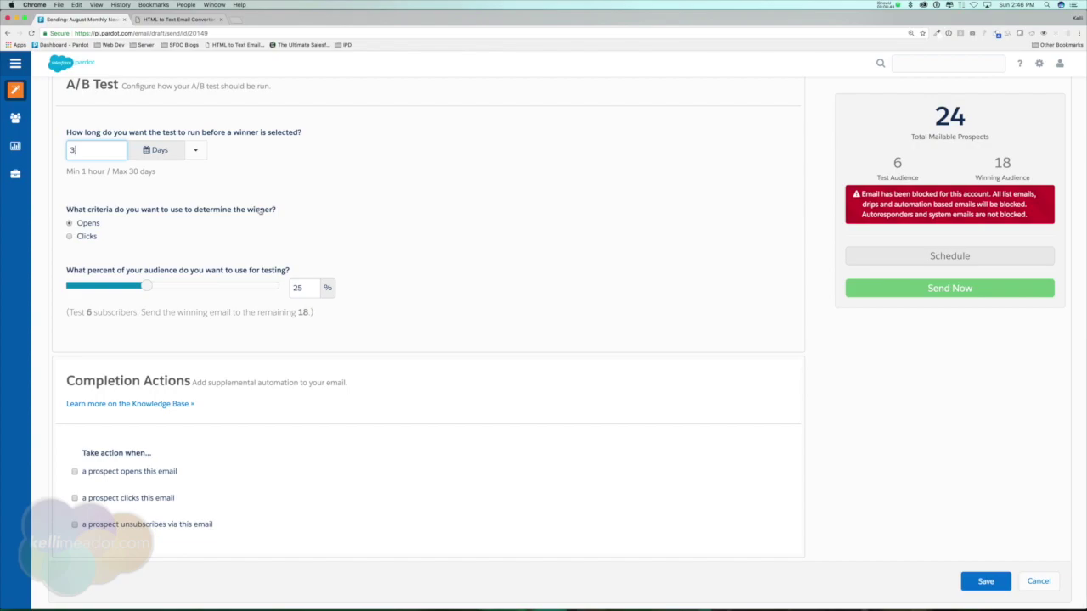
click(95, 224)
click(79, 237)
click(88, 224)
- Review the total, test and winning audience counts and set the audience share used for testing to 15%
drag(67, 270, 306, 270)
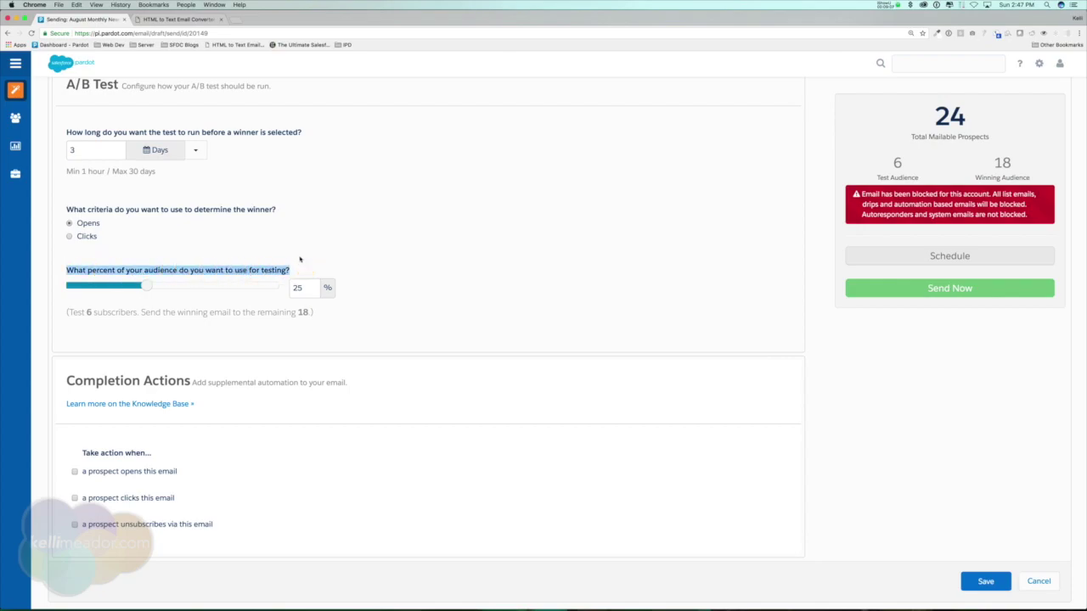
drag(935, 116, 988, 118)
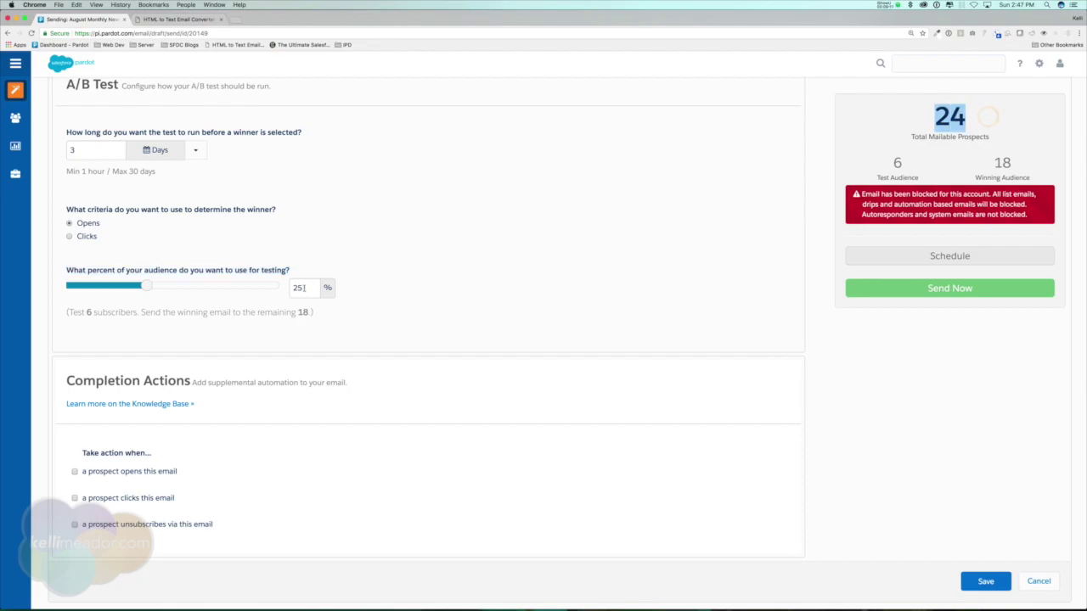
drag(890, 162, 923, 163)
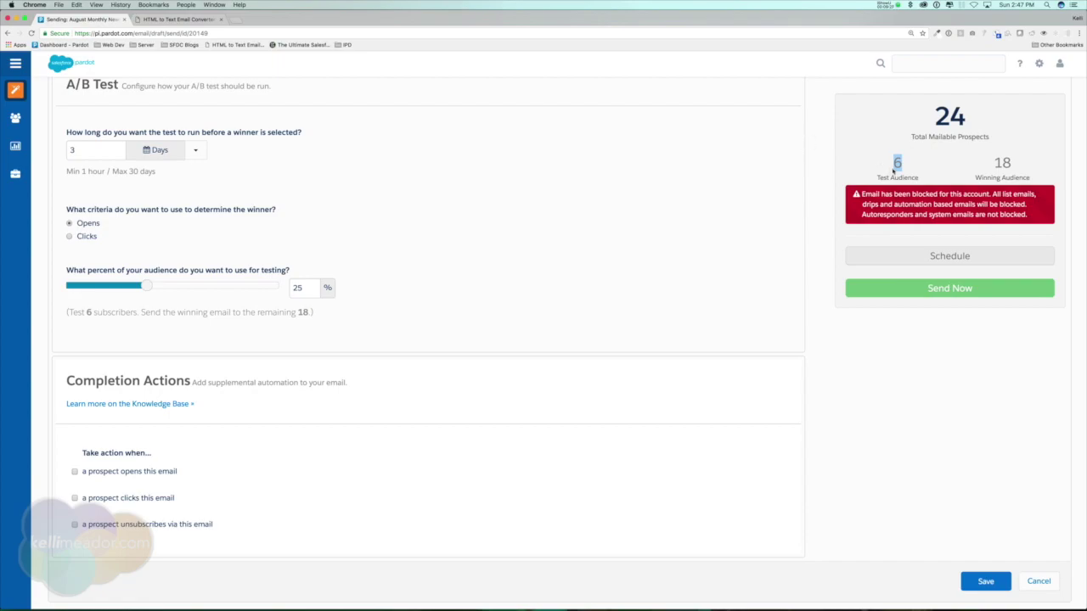
drag(996, 168, 1035, 166)
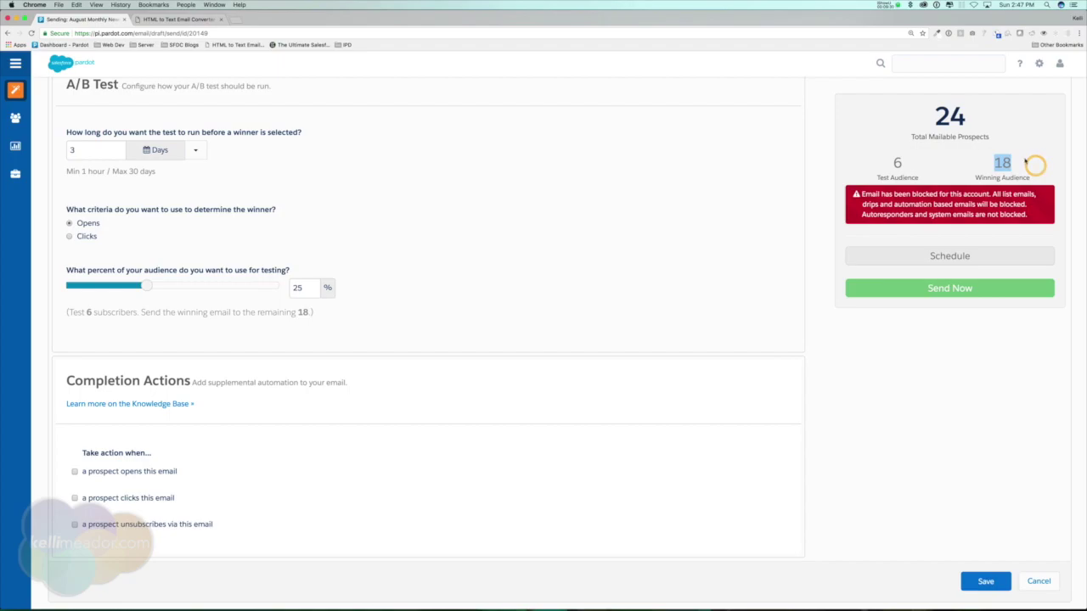
click(146, 288)
drag(146, 288, 91, 292)
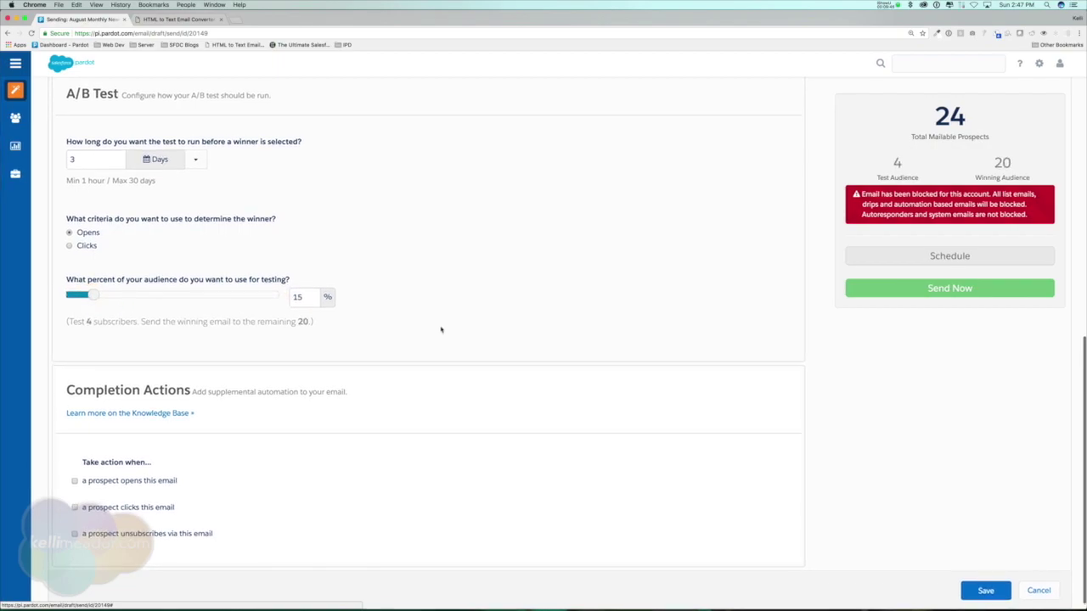
scroll(443, 332, down, 1)
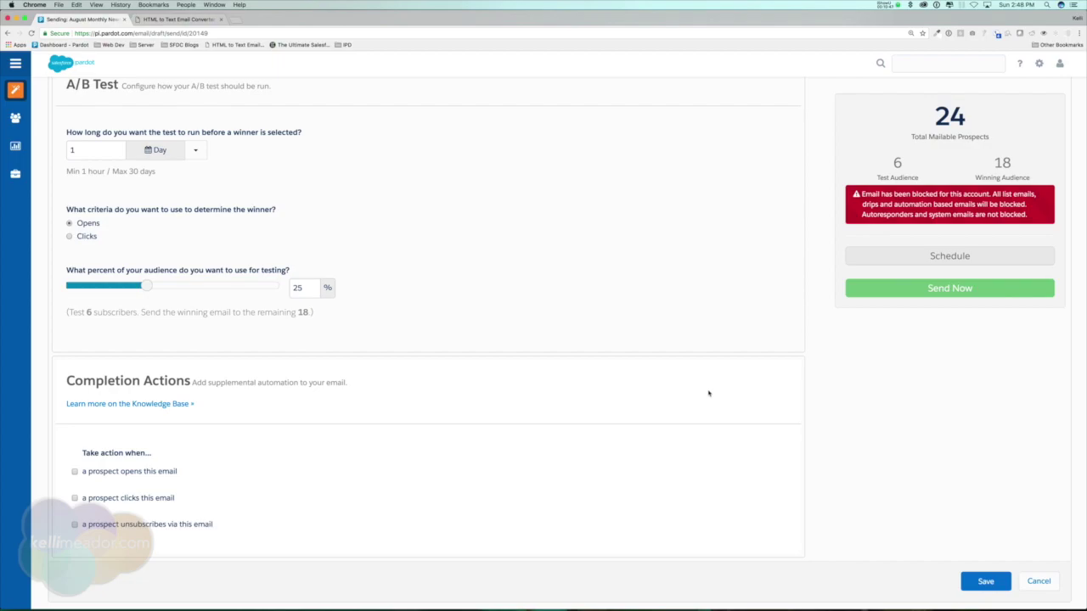
- Disable A/B testing in the newsletter's basic information, keep Version A with the %%first_name%% subject, and save
scroll(709, 393, up, 10)
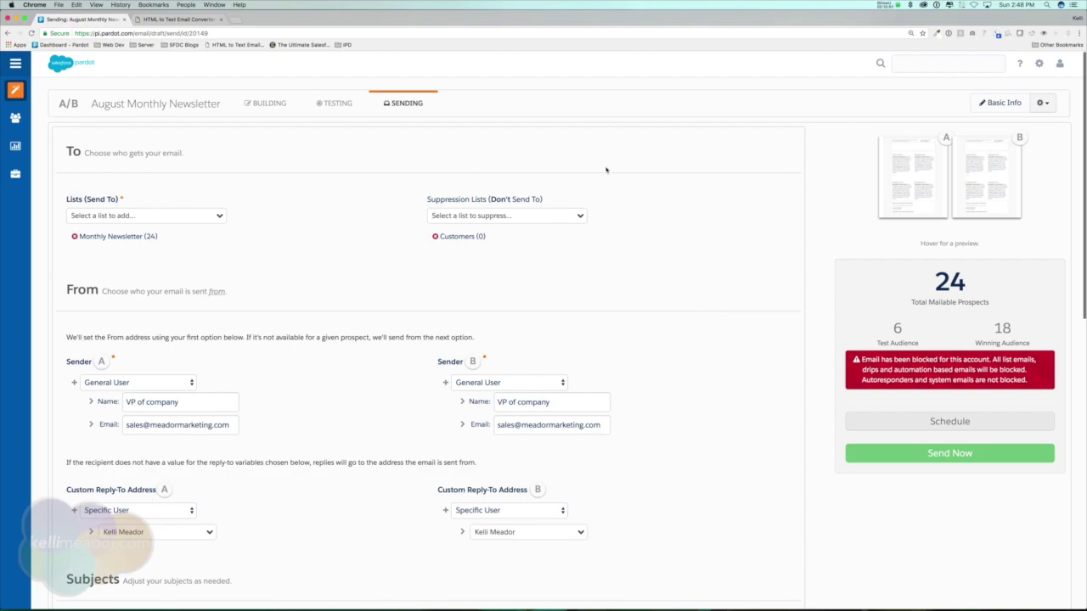
click(1003, 103)
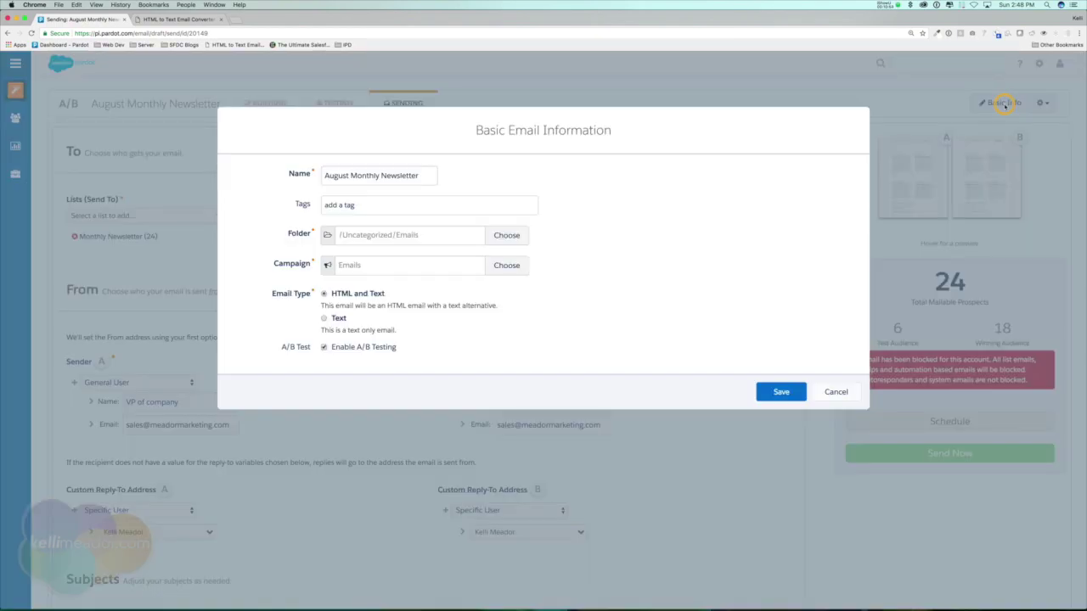
click(322, 348)
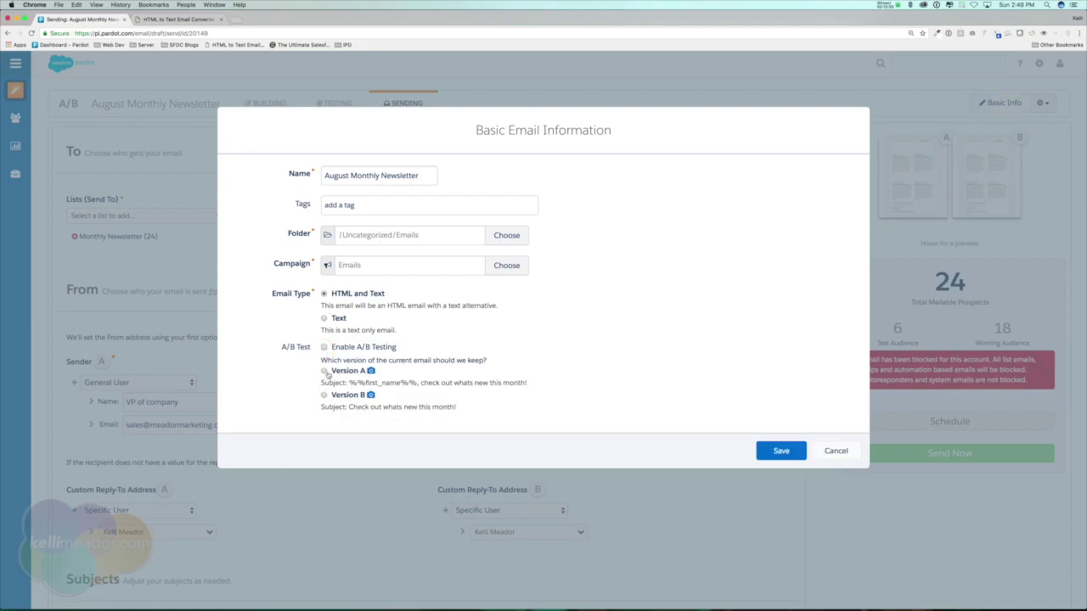
click(324, 372)
drag(349, 382, 415, 384)
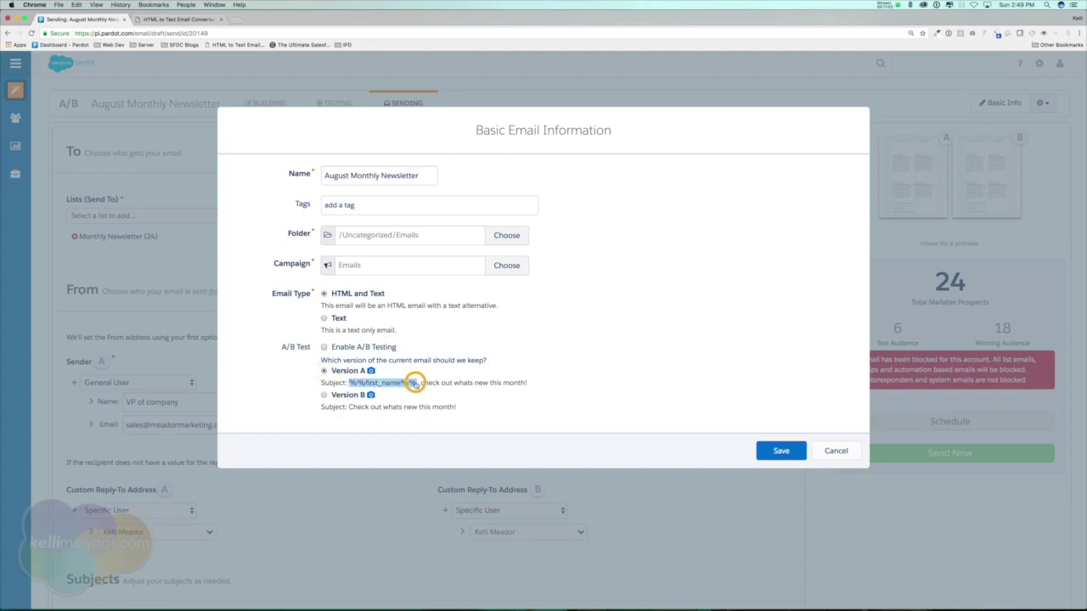
click(781, 450)
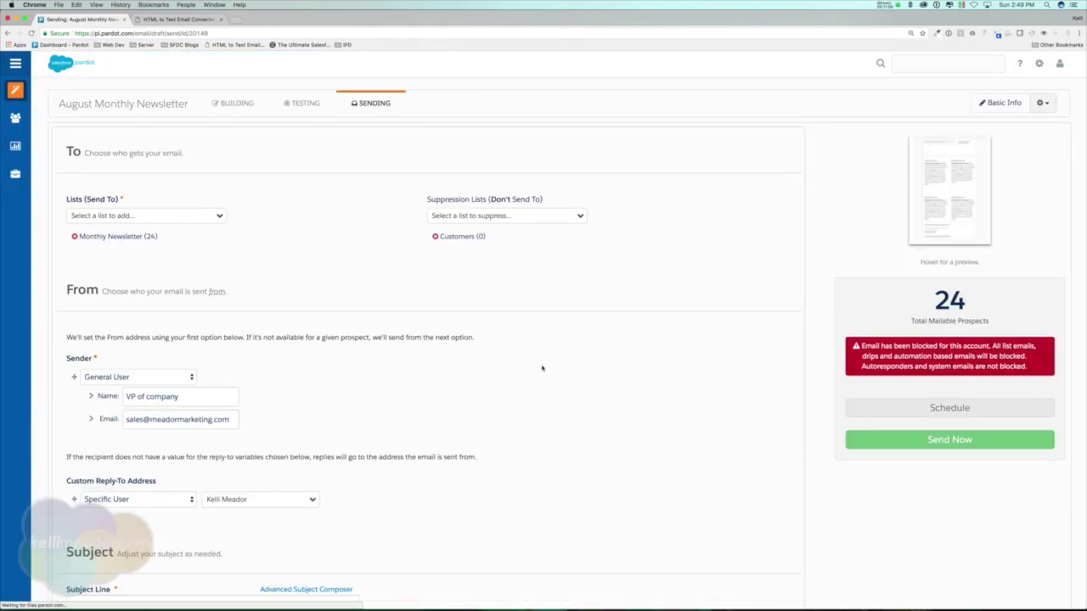
- Check the newsletter's subject line in the sending settings and return to building the email
scroll(318, 242, down, 3)
scroll(318, 242, down, 1)
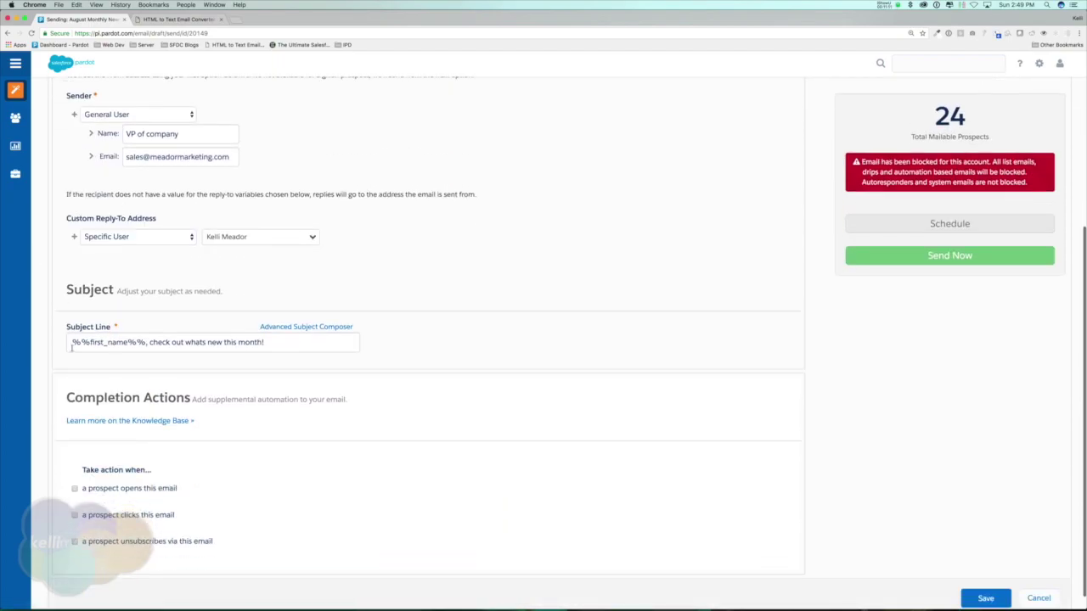
drag(72, 342, 261, 343)
scroll(255, 342, up, 4)
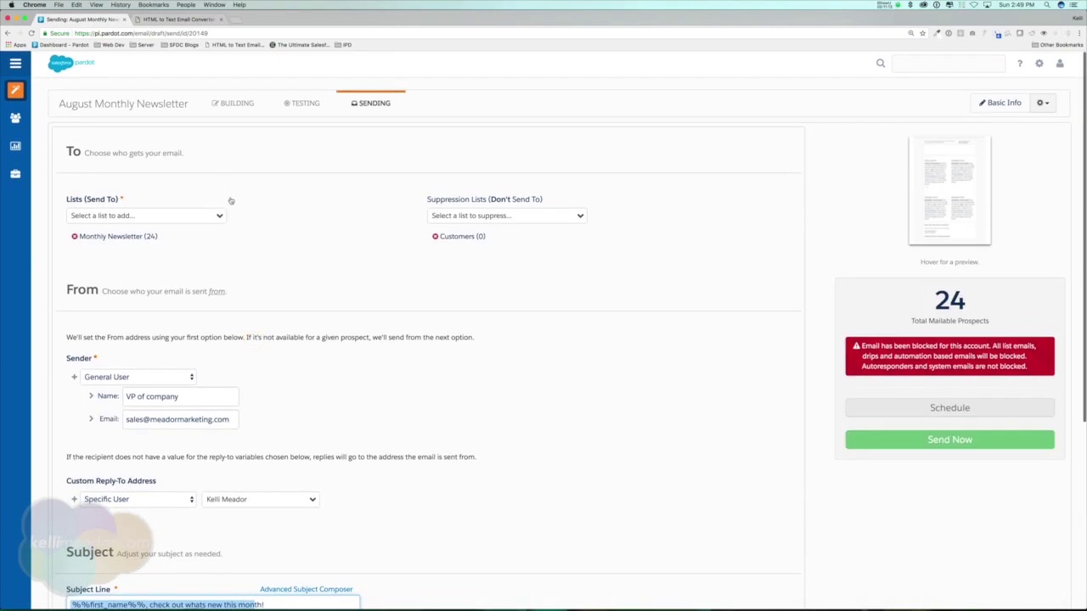
click(227, 106)
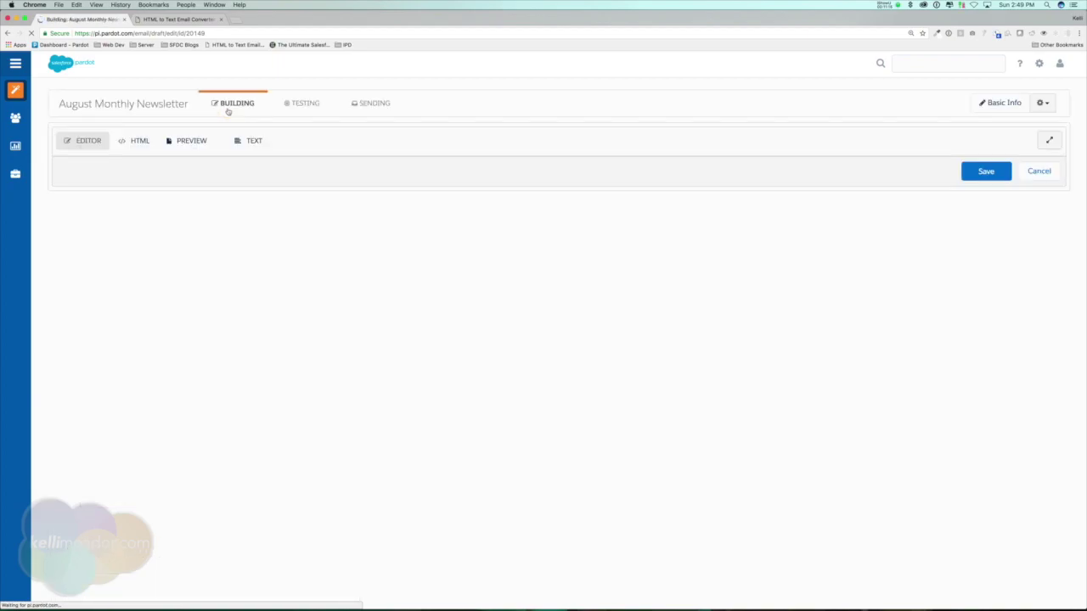